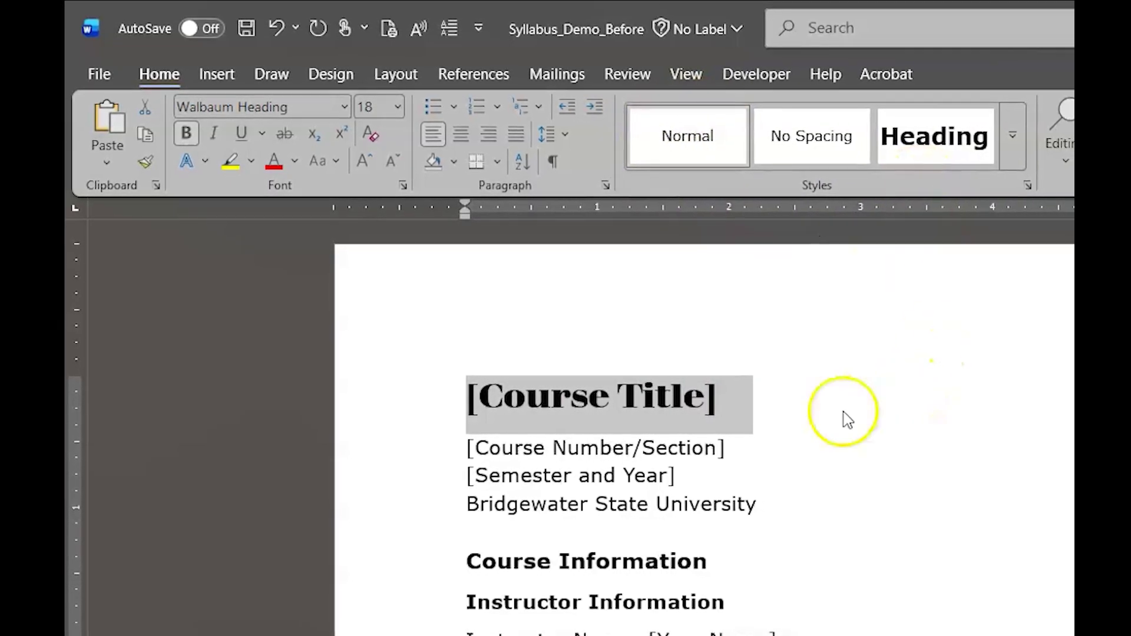
# Deselect the course title and display the Navigation Pane beside the document
pyautogui.click(467, 399)
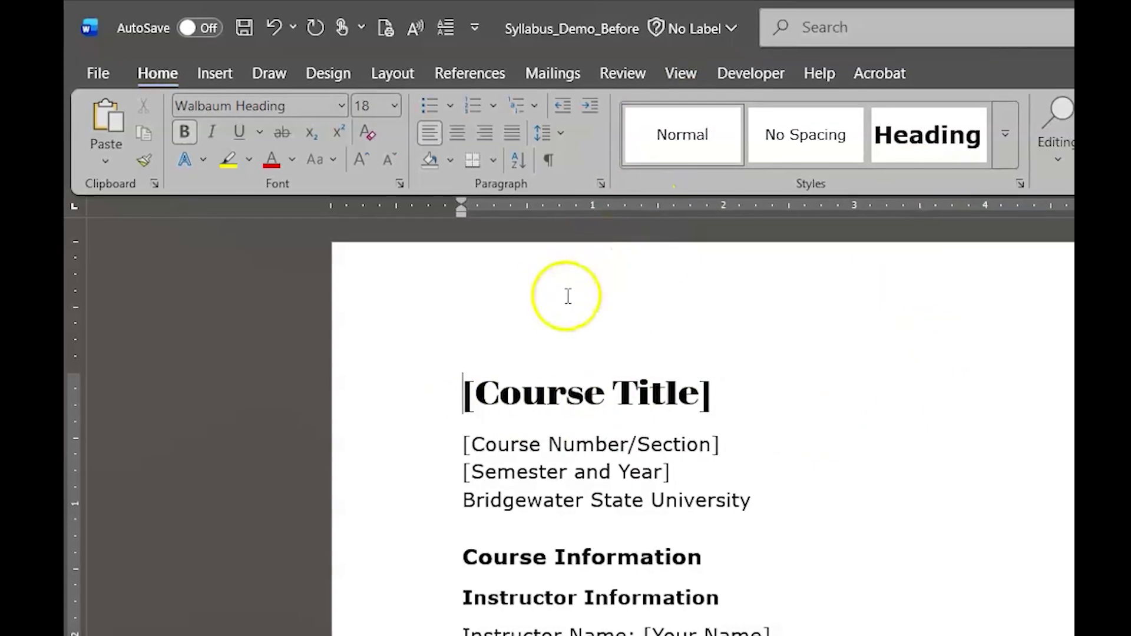
pyautogui.click(678, 75)
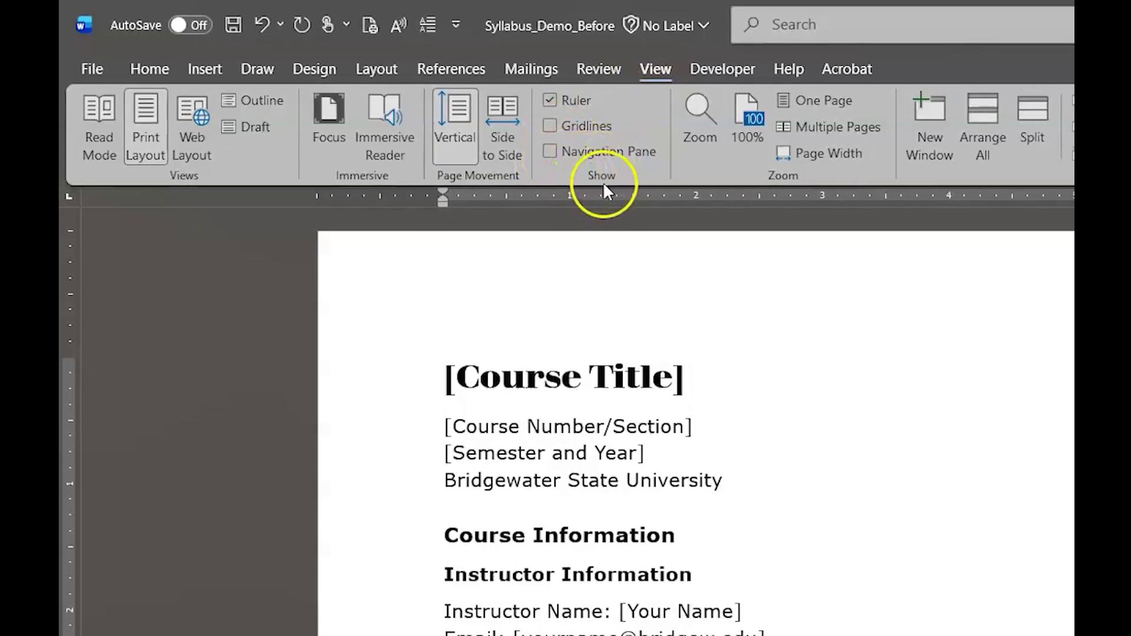
pyautogui.click(550, 151)
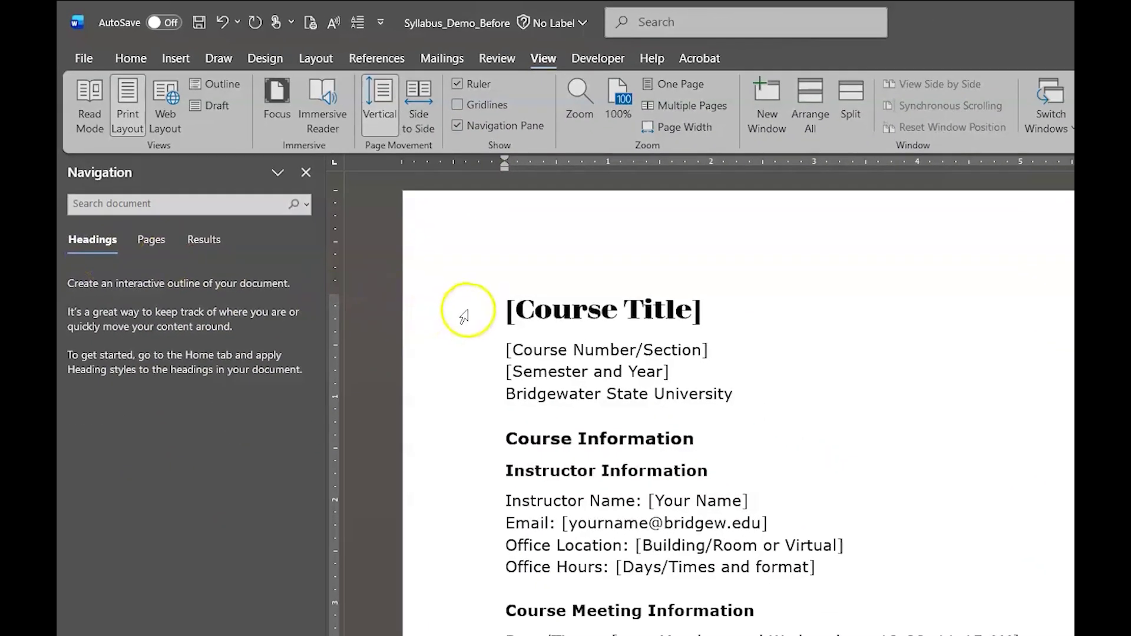
# Apply the Heading 1 style to the "[Course Title]" line
pyautogui.click(464, 317)
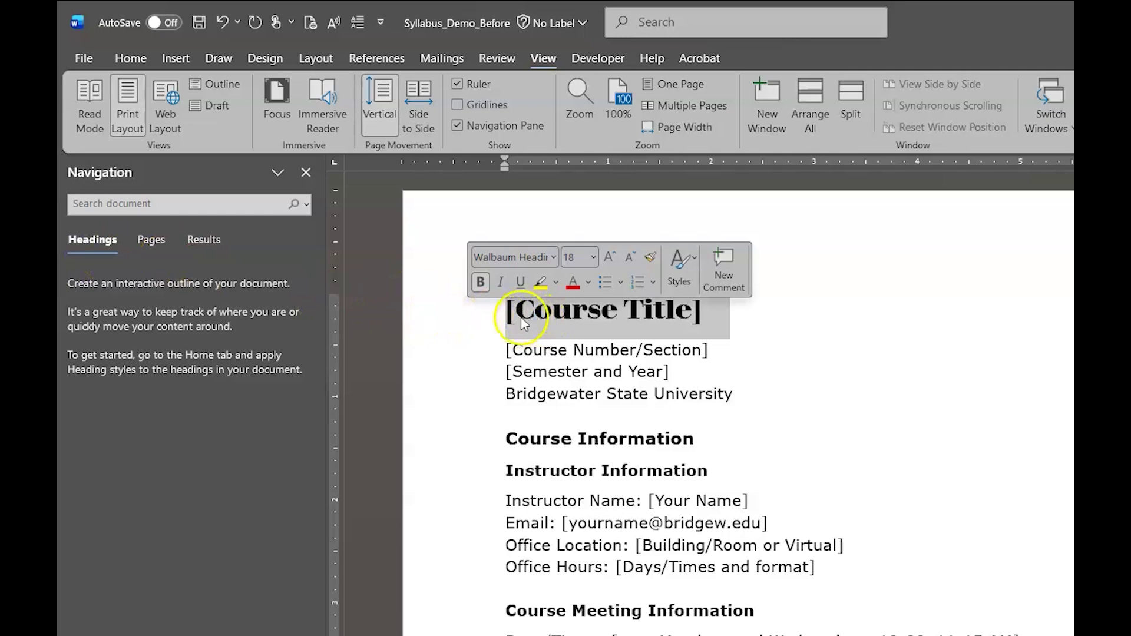
pyautogui.click(671, 279)
pyautogui.click(905, 318)
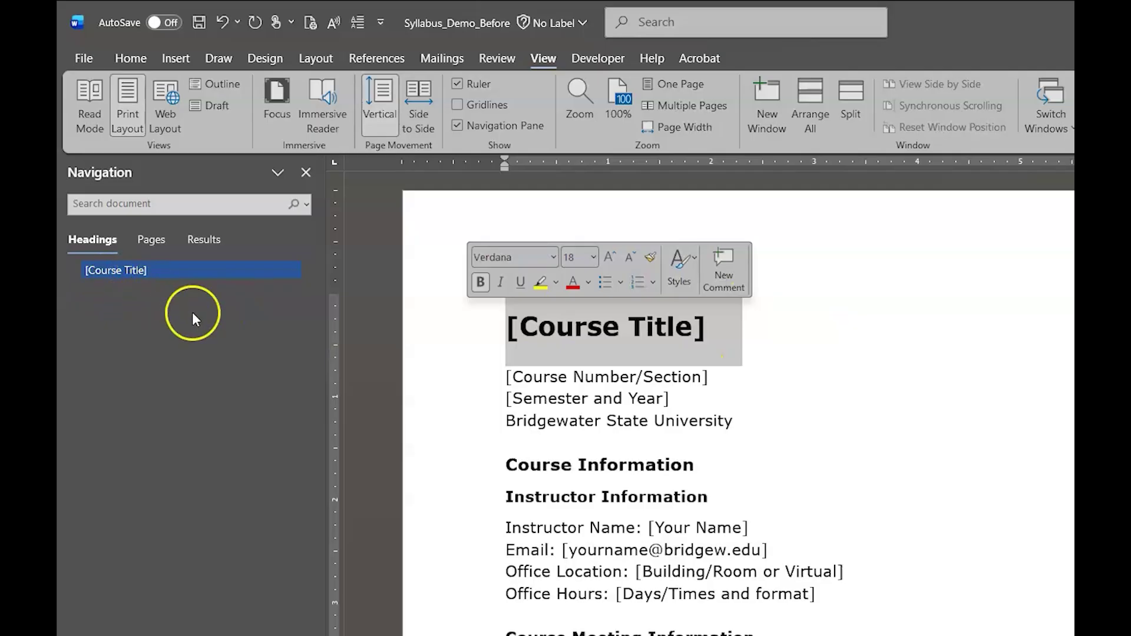
# Apply the Heading 2 style to "Course Information" and the Heading 3 style to "Instructor Information"
pyautogui.click(478, 475)
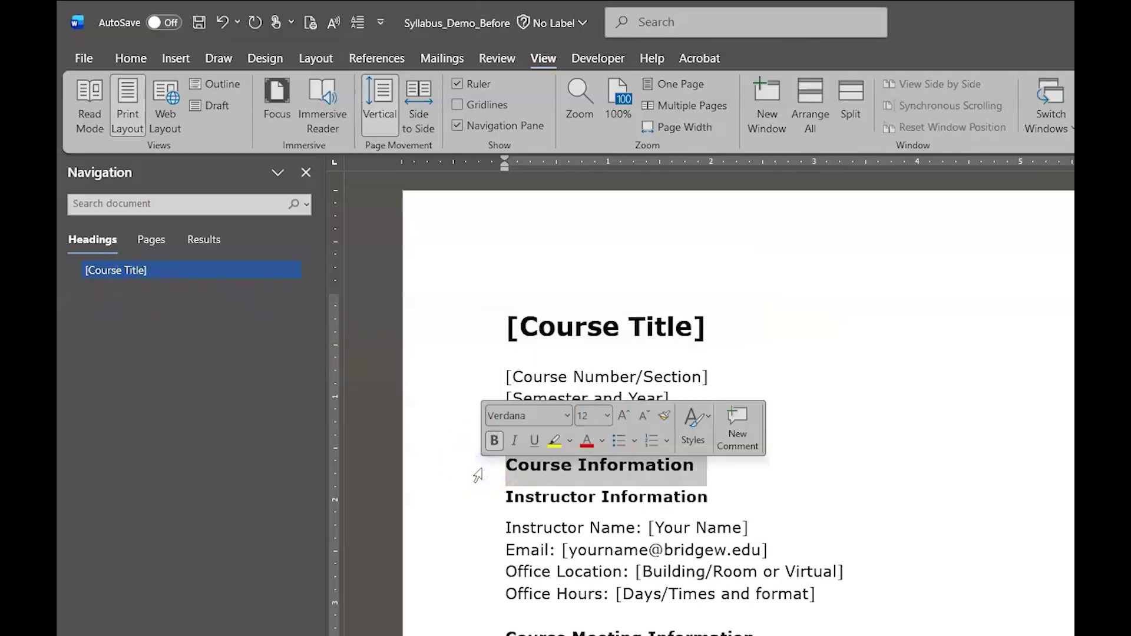
pyautogui.click(696, 433)
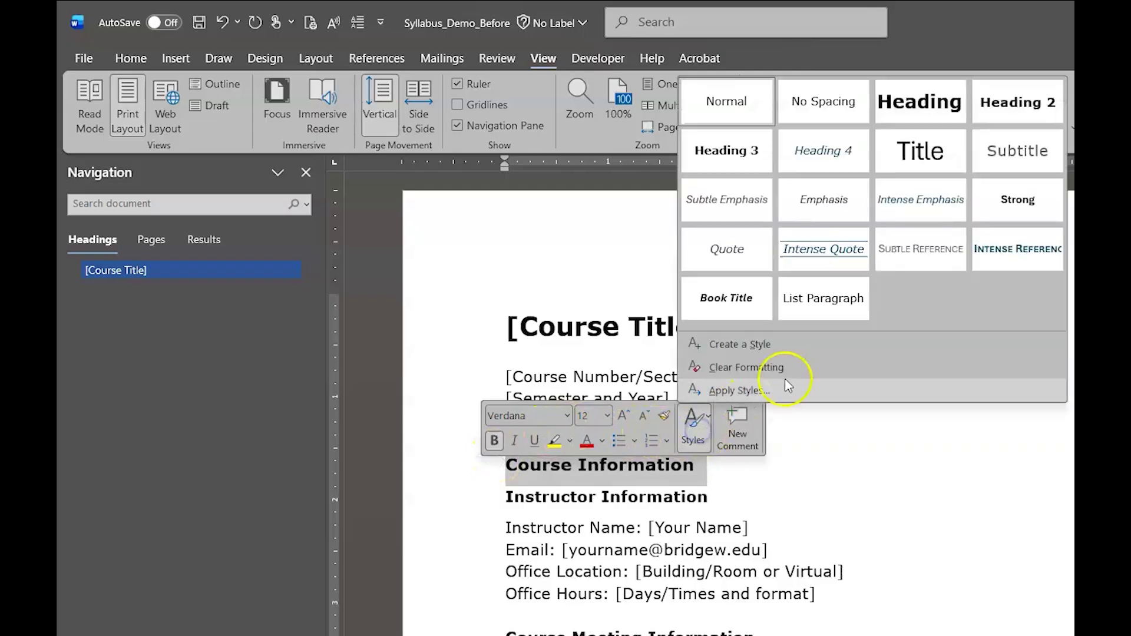
pyautogui.click(1003, 109)
pyautogui.click(463, 526)
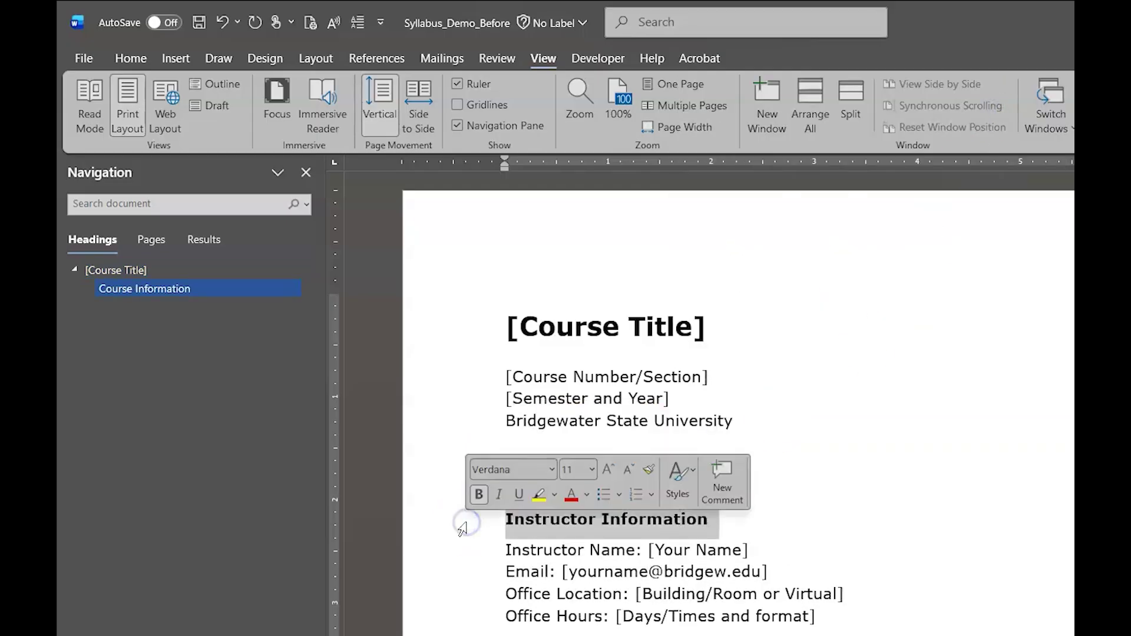
pyautogui.click(670, 486)
pyautogui.click(707, 204)
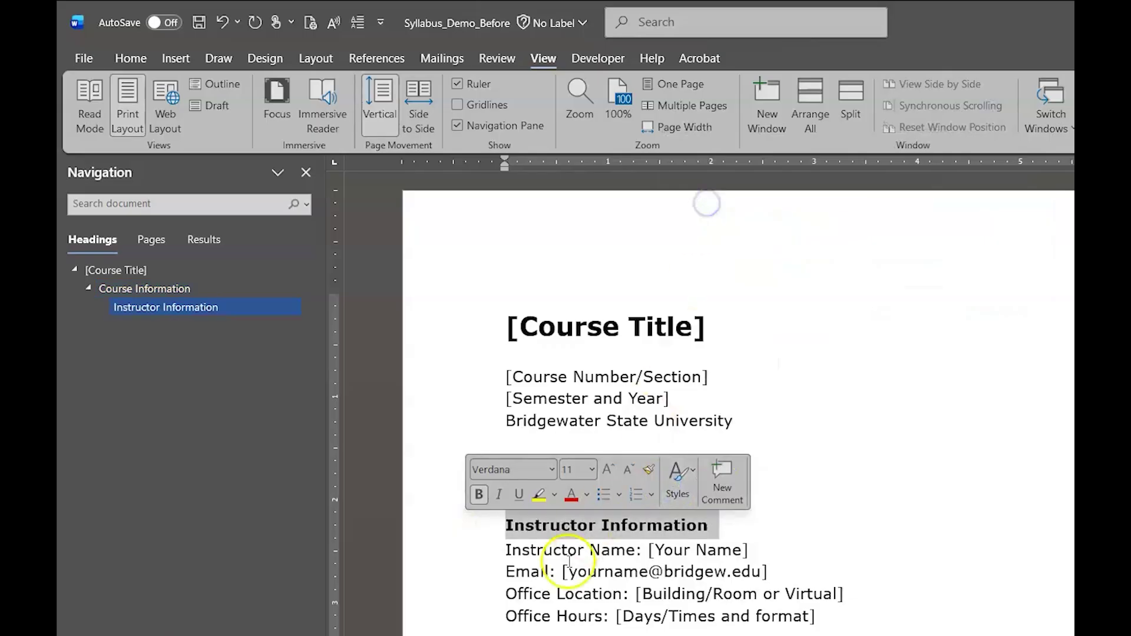
# Apply the Heading 3 style to the "Course Meeting Information" line
pyautogui.click(570, 631)
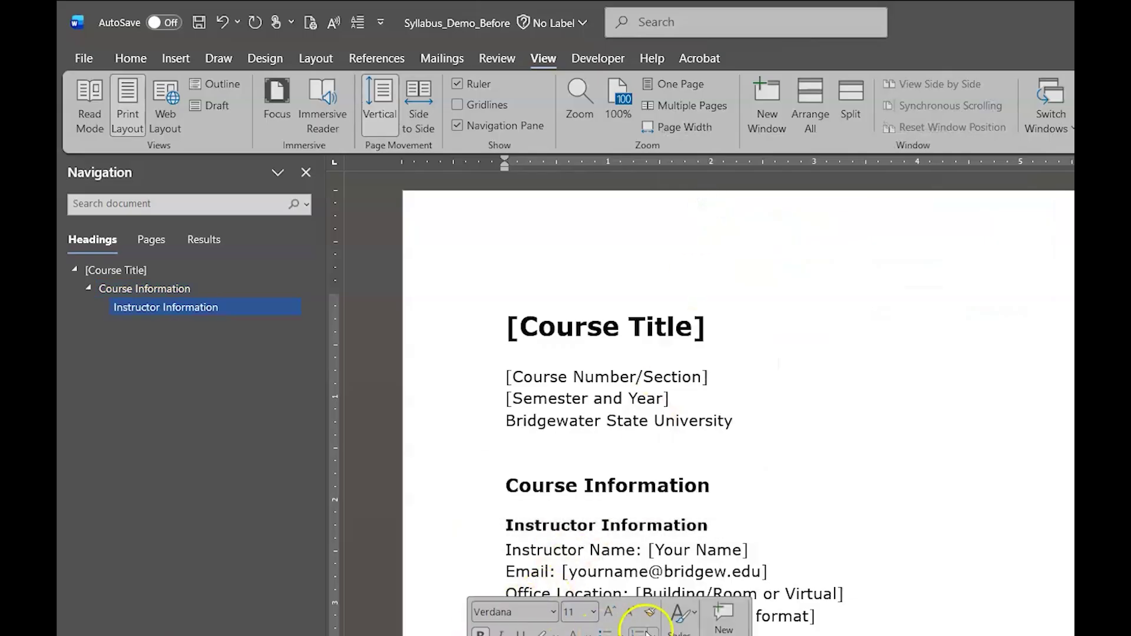
pyautogui.click(681, 616)
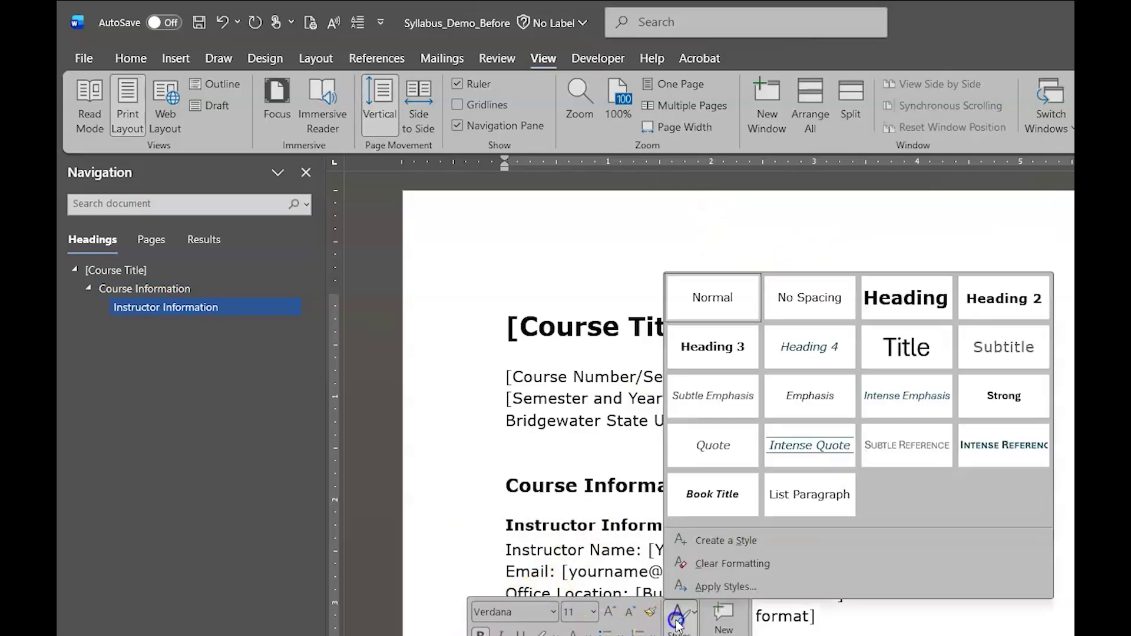
pyautogui.click(727, 354)
pyautogui.click(777, 508)
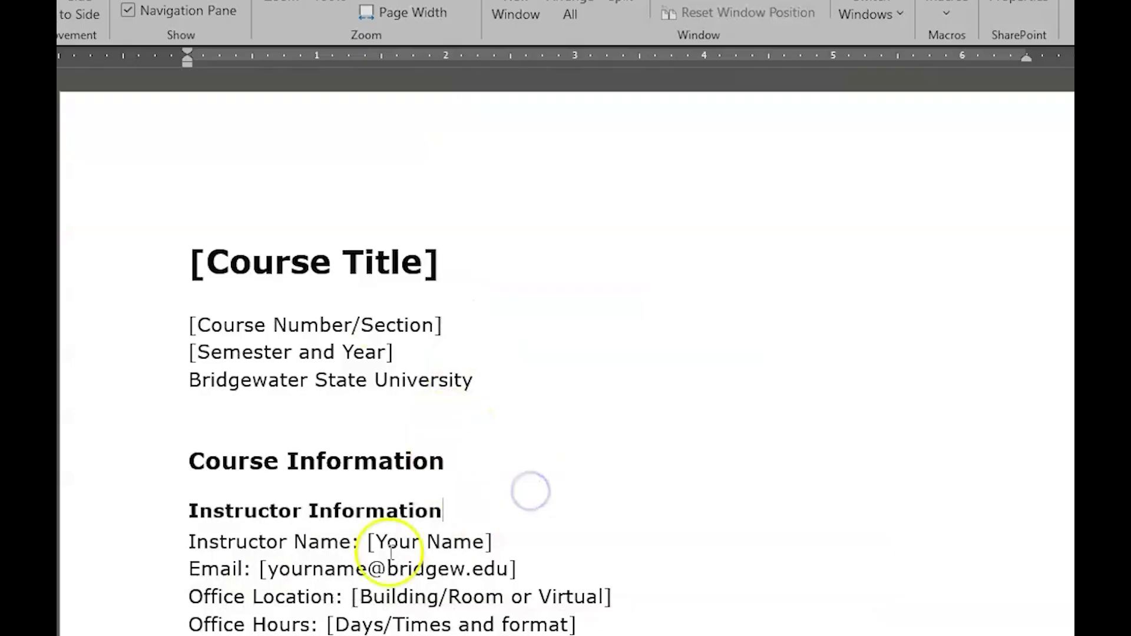
# Apply the Heading 2 style to the "Course Description" line
pyautogui.scroll(-1, 184, 490)
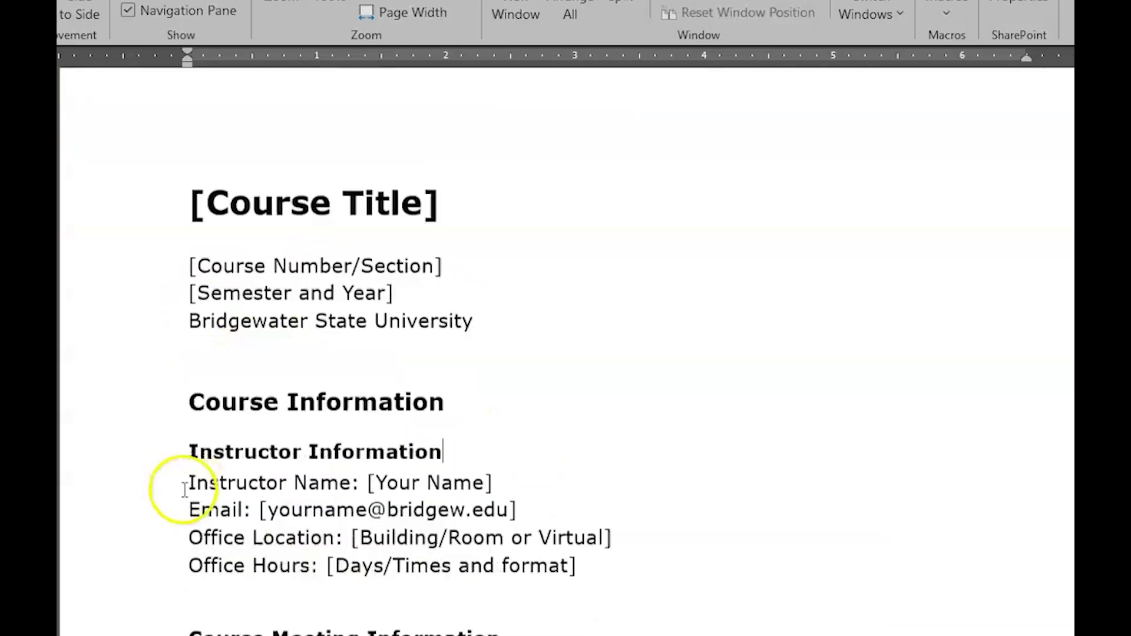
pyautogui.scroll(-4, 184, 489)
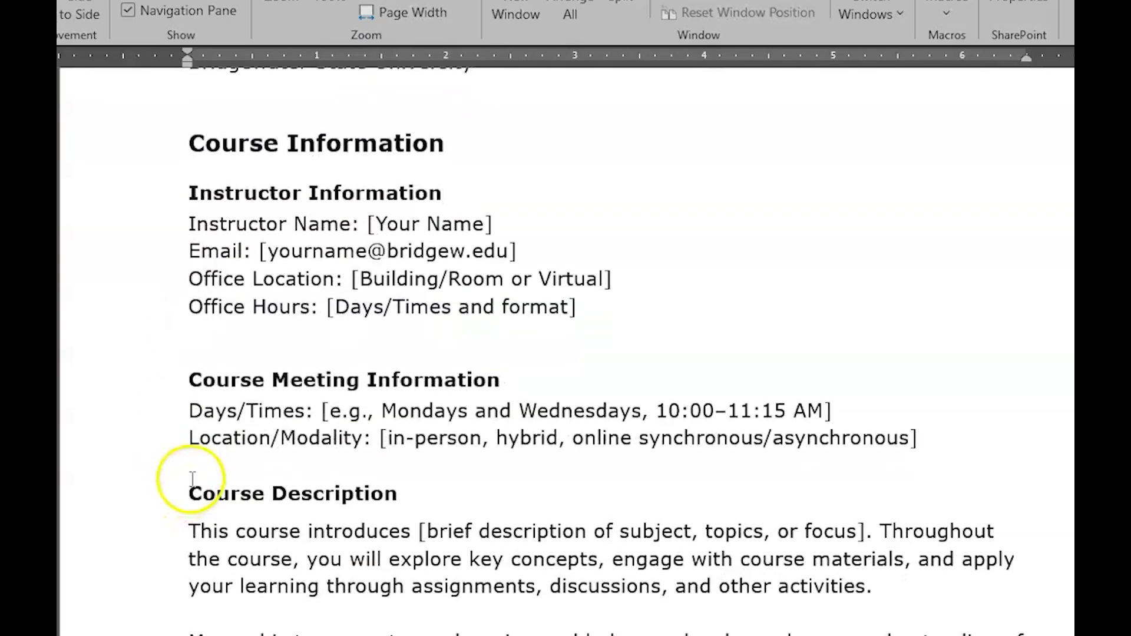
pyautogui.click(157, 506)
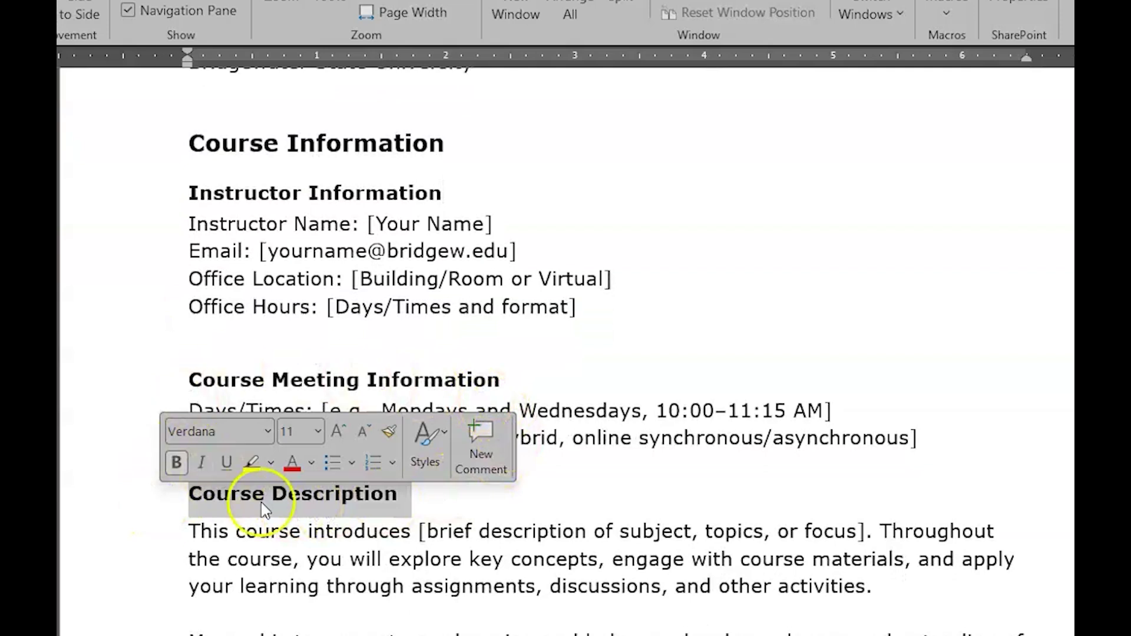
pyautogui.click(426, 447)
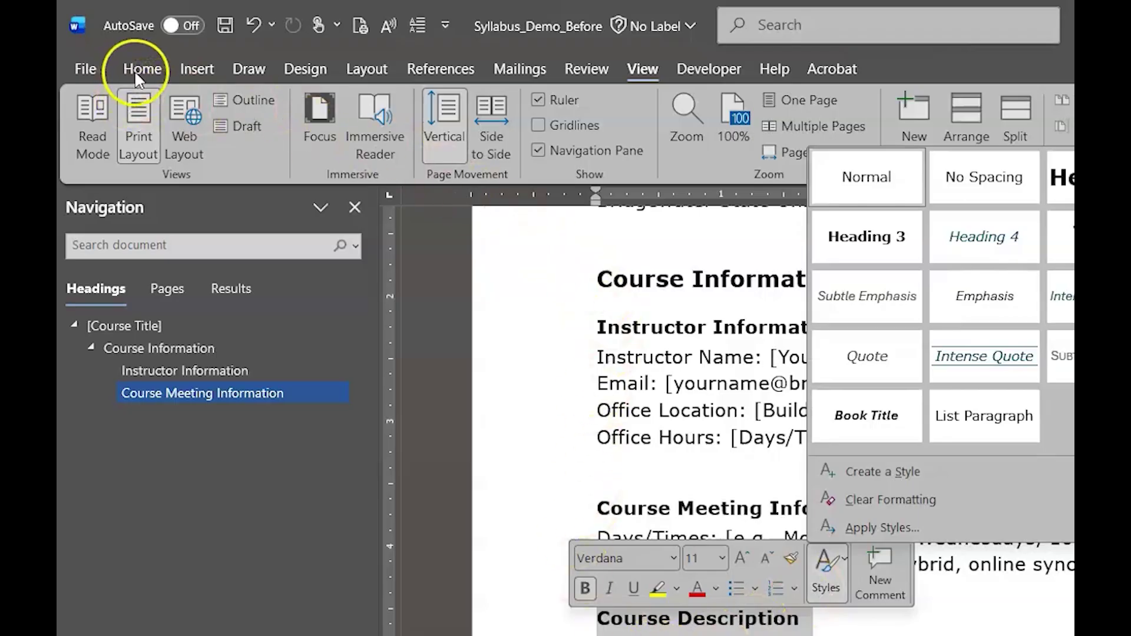
pyautogui.click(137, 69)
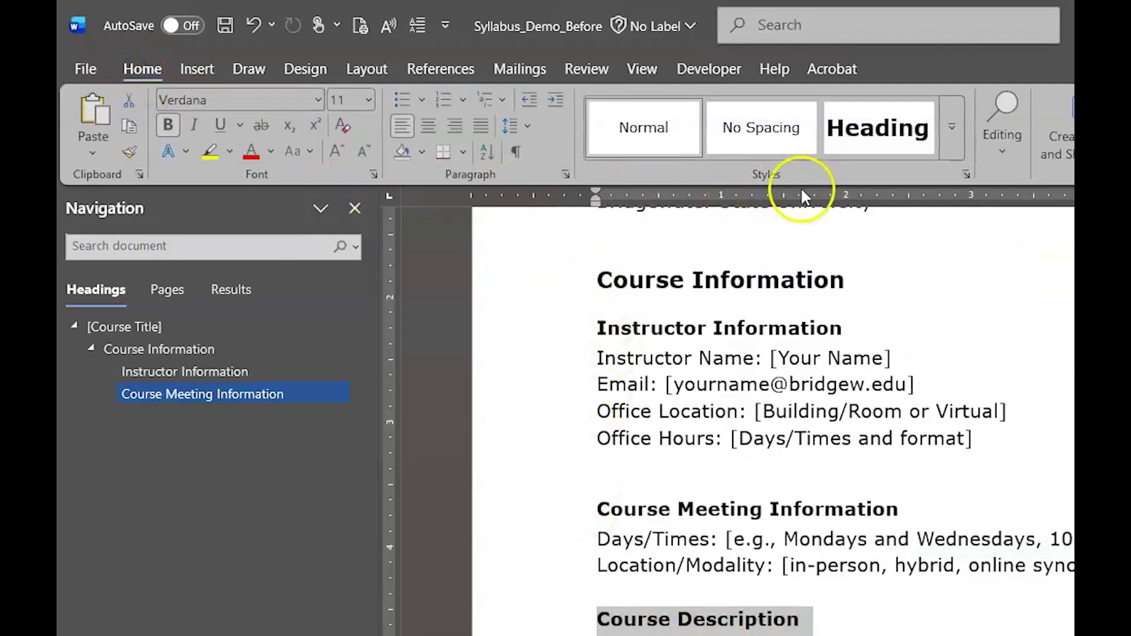
pyautogui.click(954, 129)
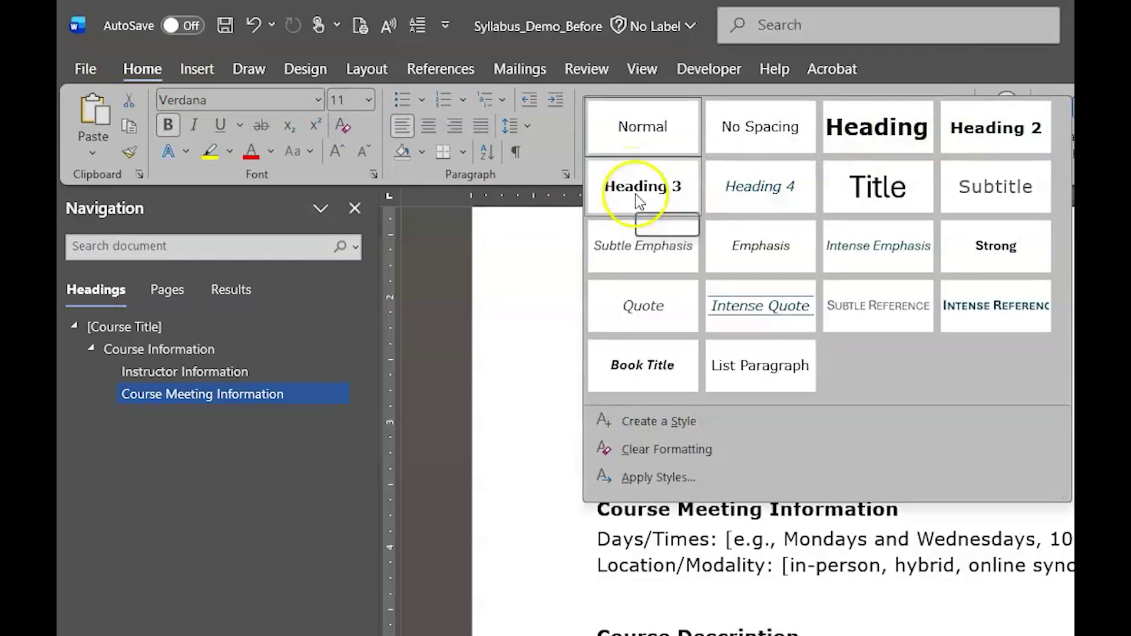
pyautogui.click(971, 149)
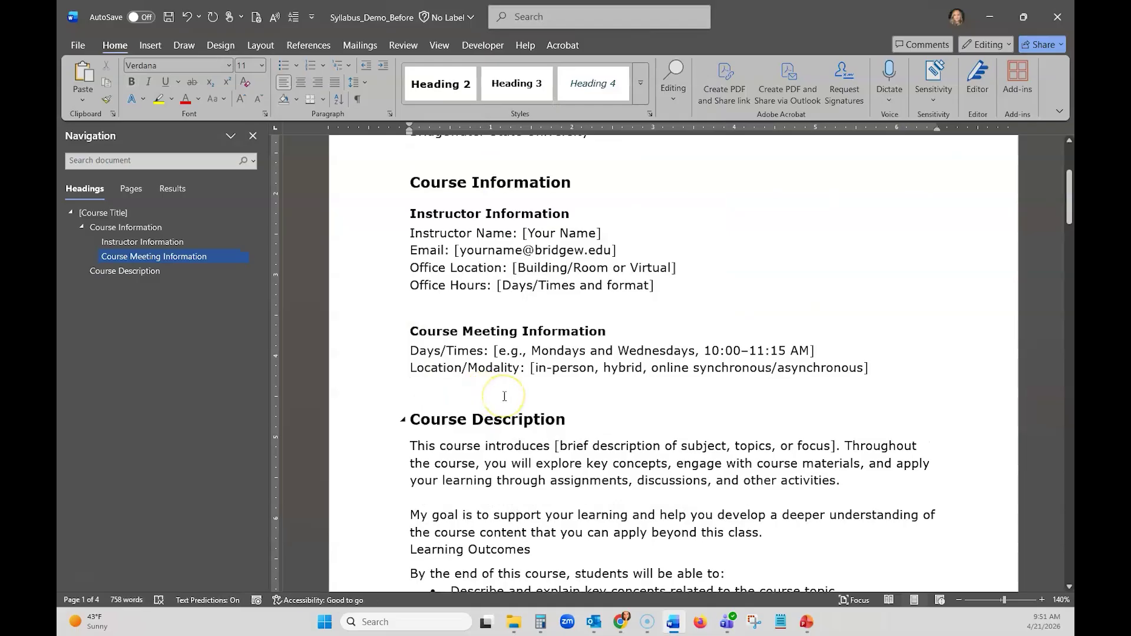
# Delete the blank lines above the "Course Description" and "Course Meeting Information" headings
pyautogui.click(504, 396)
pyautogui.press('BackSpace')
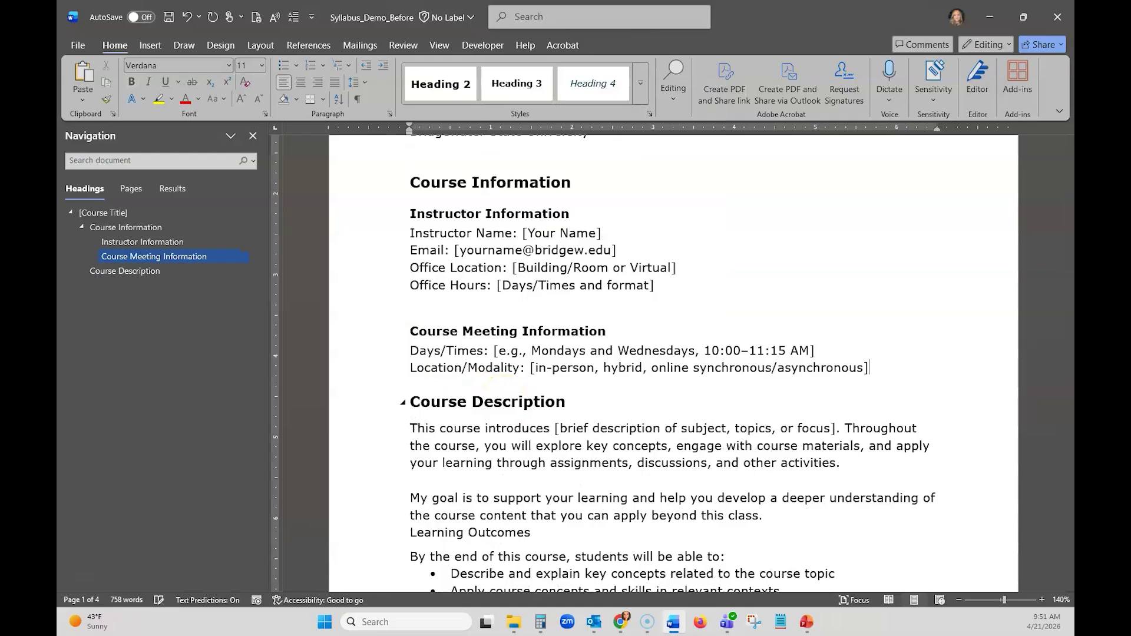
pyautogui.press('BackSpace')
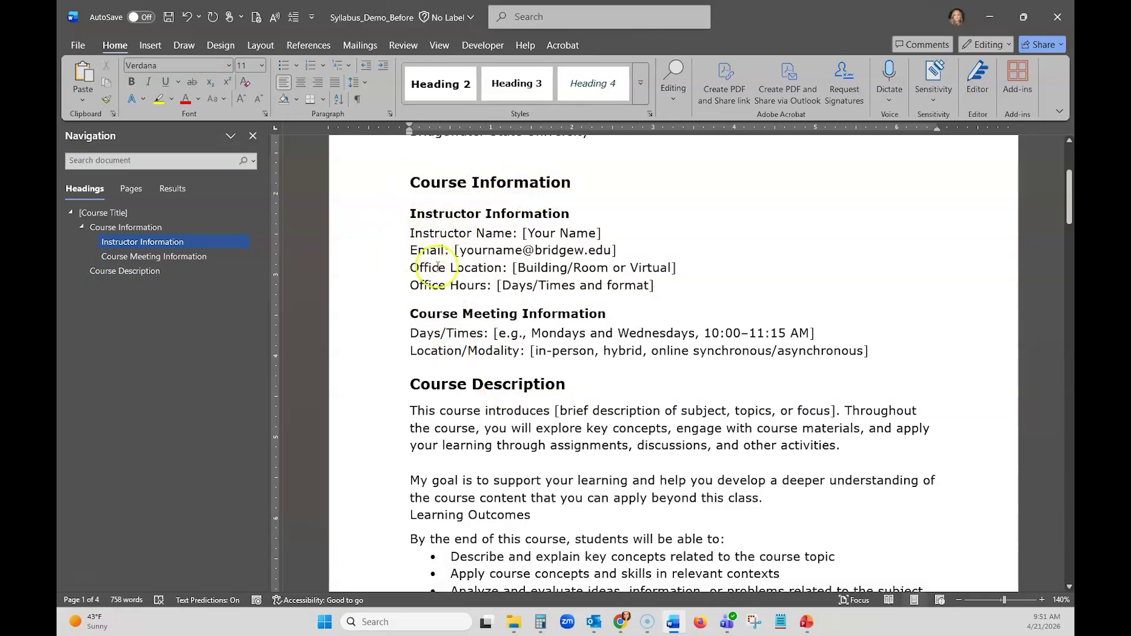
# Apply the Heading 2 style to the "Course Materials" line
pyautogui.scroll(-6, 460, 314)
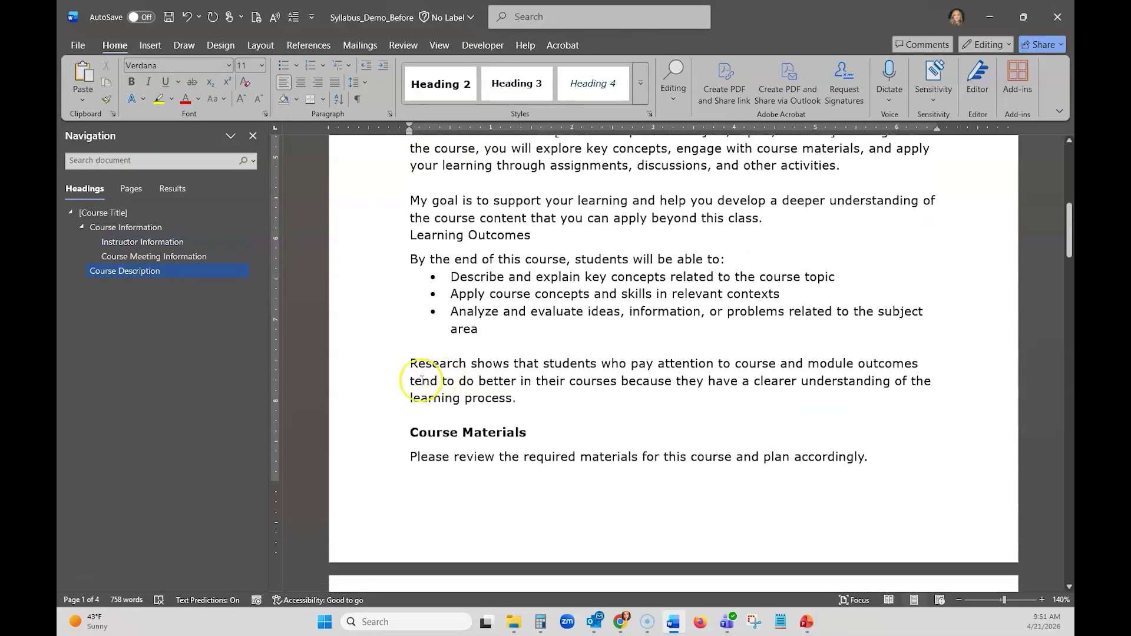
pyautogui.click(393, 401)
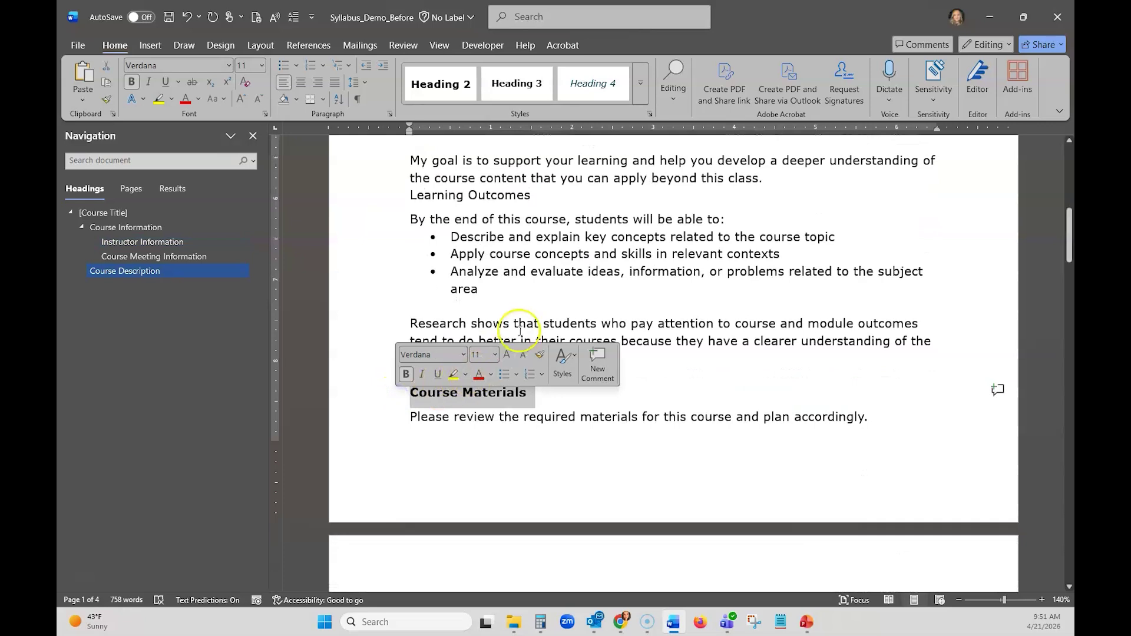
pyautogui.click(440, 84)
# Apply the Heading 3 style to the "Required Materials:" and "Optional Materials:" lines
pyautogui.scroll(-7, 412, 330)
pyautogui.click(391, 310)
pyautogui.click(563, 271)
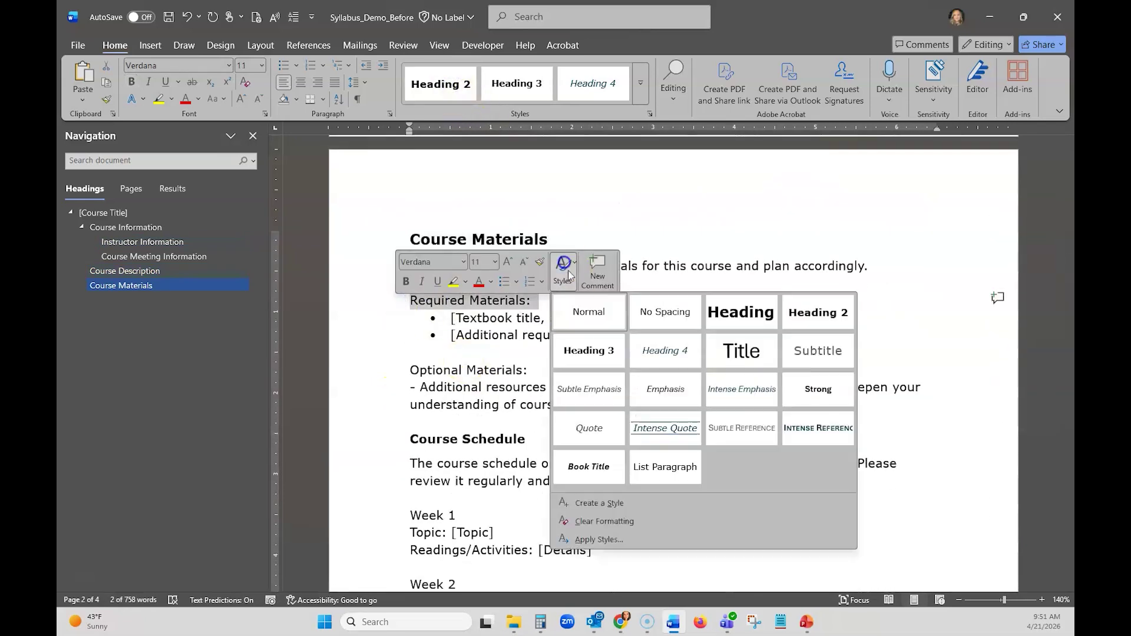
pyautogui.click(586, 347)
pyautogui.click(393, 385)
pyautogui.click(563, 360)
pyautogui.click(578, 141)
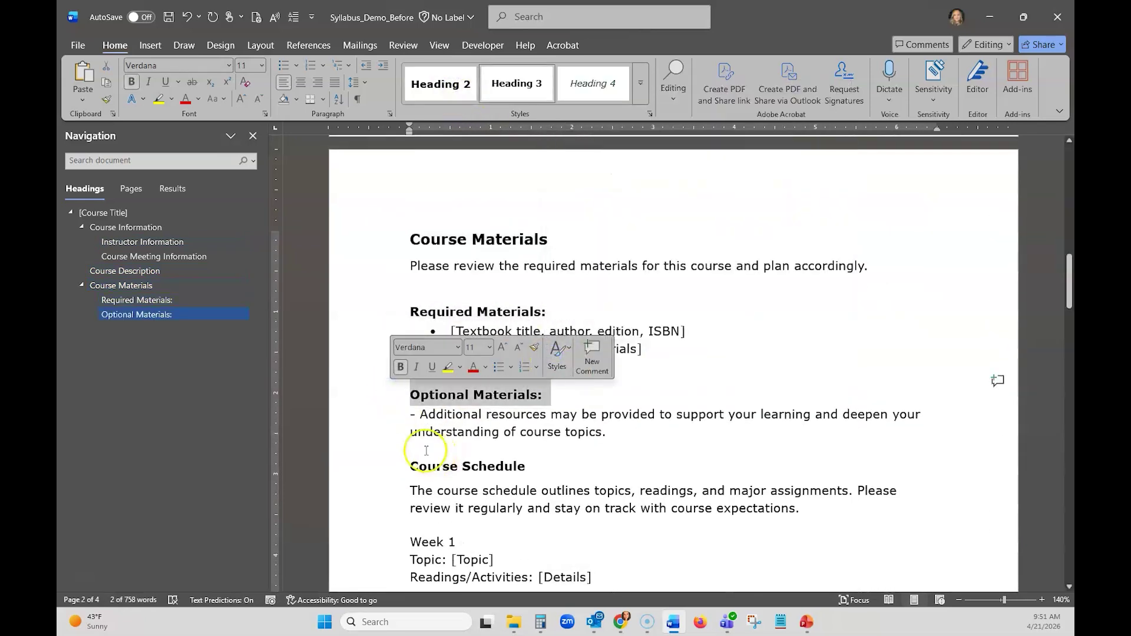
# Apply the Heading 2 style to the "Course Schedule" line
pyautogui.scroll(-1, 373, 433)
pyautogui.click(373, 432)
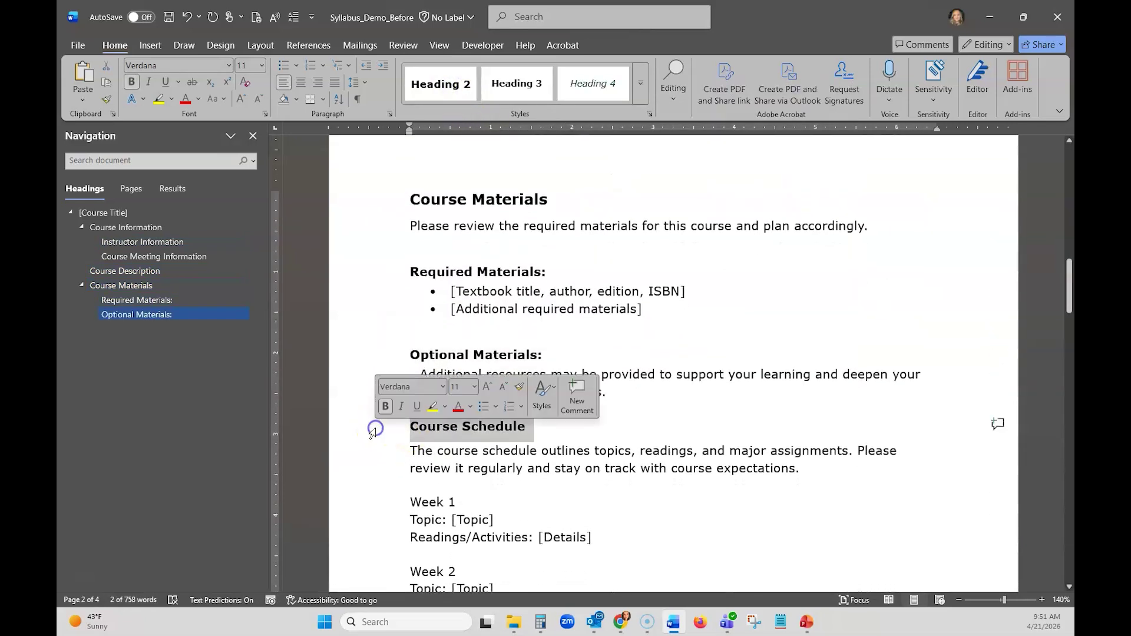
pyautogui.click(541, 394)
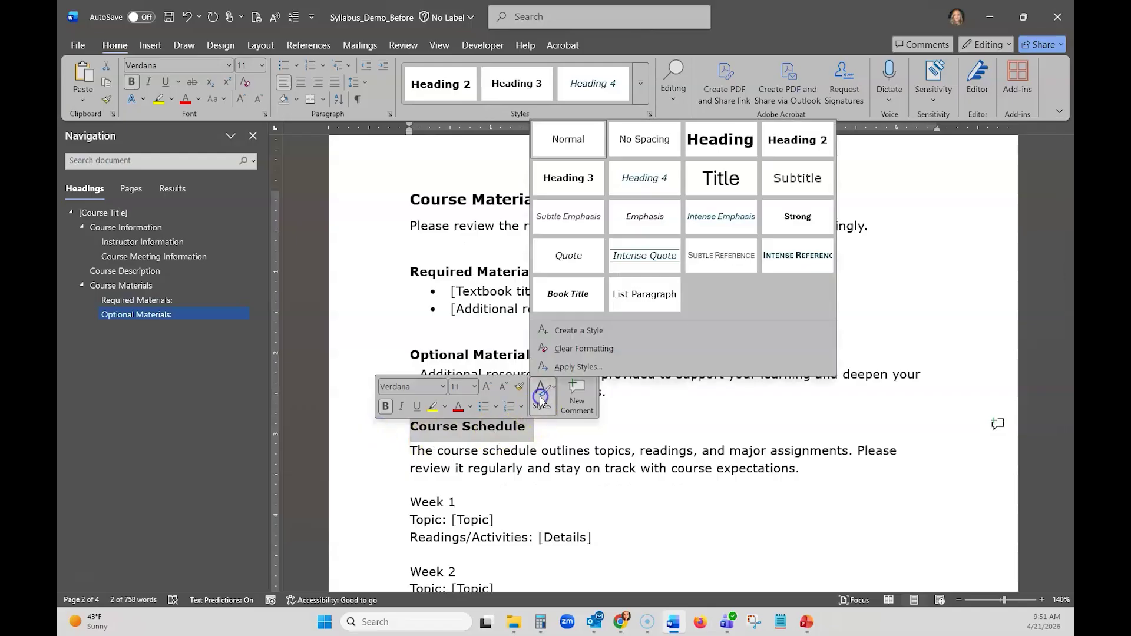
pyautogui.click(797, 140)
# Apply the Heading 3 style to the "Week 1" and "Week 2" lines under Course Schedule
pyautogui.scroll(-3, 530, 377)
pyautogui.click(388, 326)
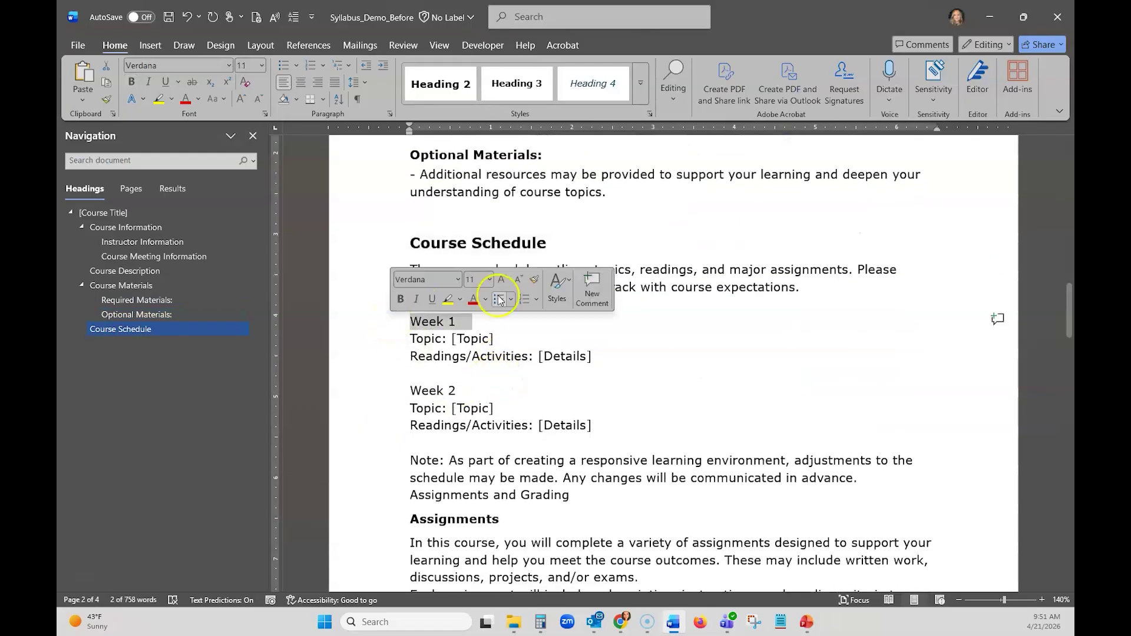
pyautogui.hotkey('ctrl', 'alt', '3')
pyautogui.click(386, 402)
pyautogui.hotkey('ctrl', 'alt', '3')
# Apply the Heading 2 style to the "Assignments" line
pyautogui.scroll(-2, 534, 324)
pyautogui.doubleClick(417, 424)
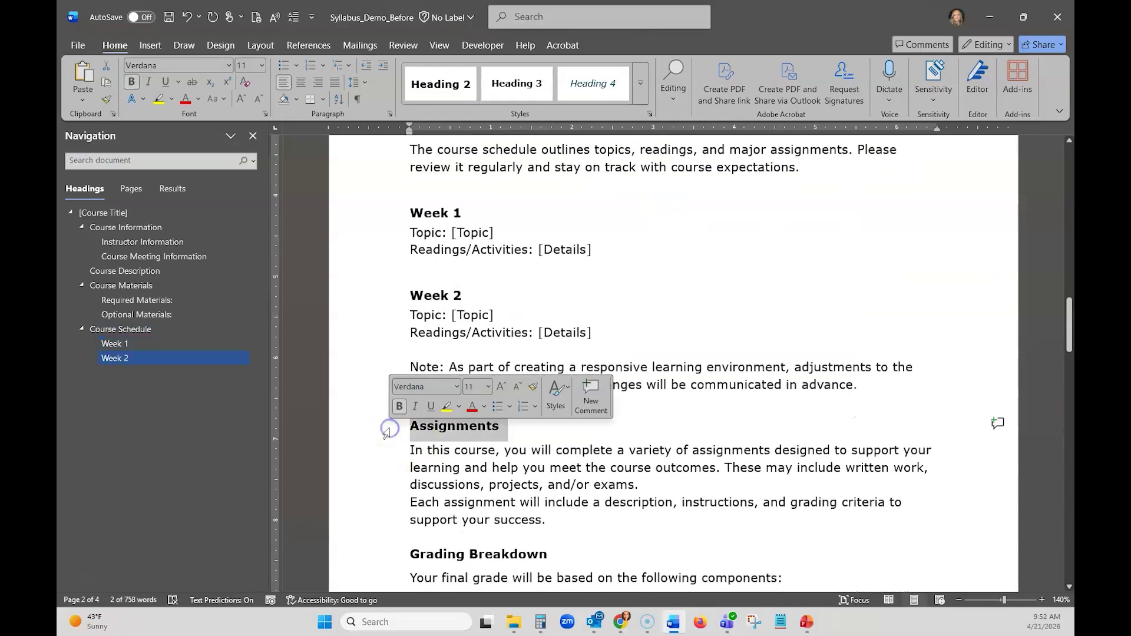
pyautogui.scroll(2, 613, 408)
pyautogui.scroll(-1, 457, 473)
pyautogui.hotkey('ctrl', 'alt', '2')
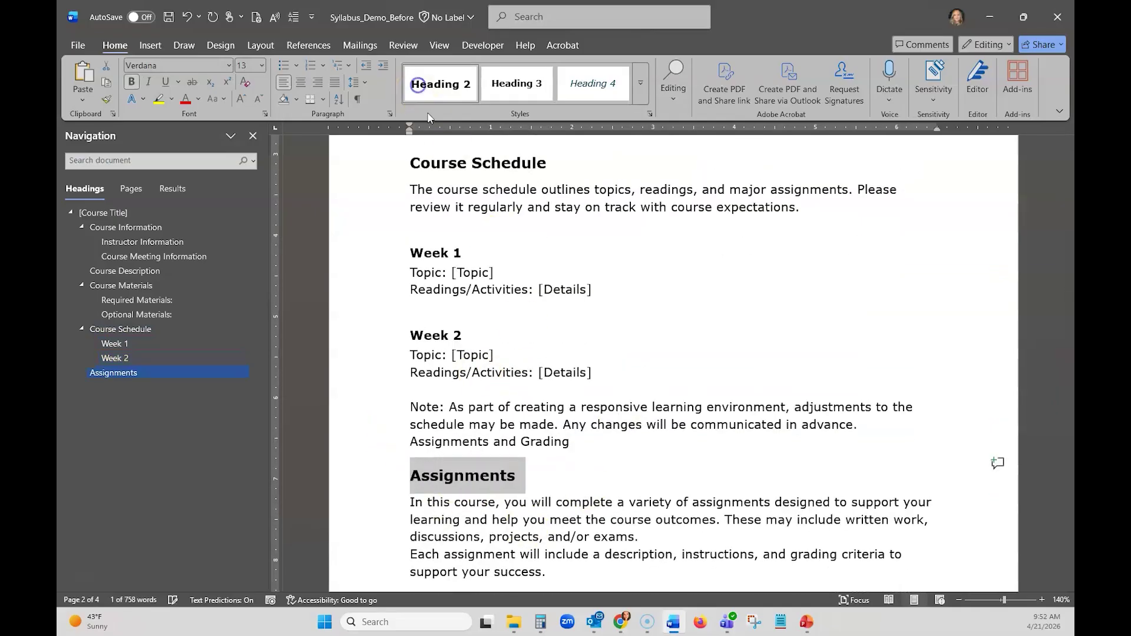
# Apply the Heading 2 style to the "Grading Breakdown" line
pyautogui.scroll(-3, 412, 460)
pyautogui.click(383, 446)
pyautogui.click(557, 420)
pyautogui.click(806, 166)
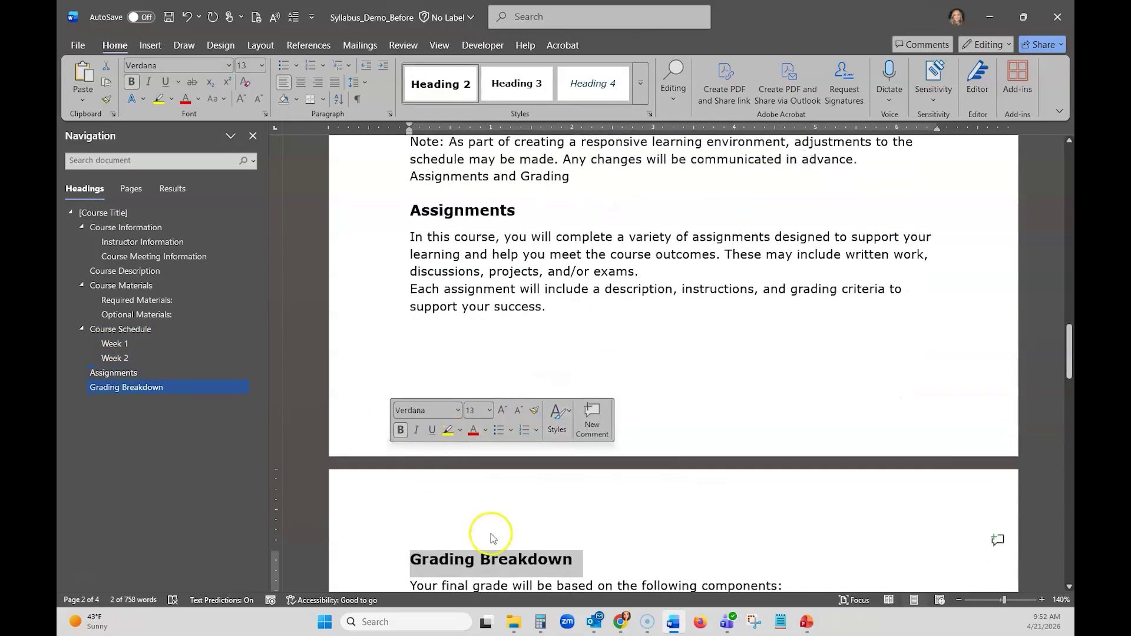
# Close the Syllabus_Demo_Before document without saving its changes
pyautogui.scroll(-3, 386, 501)
pyautogui.click(575, 404)
pyautogui.scroll(10, 546, 409)
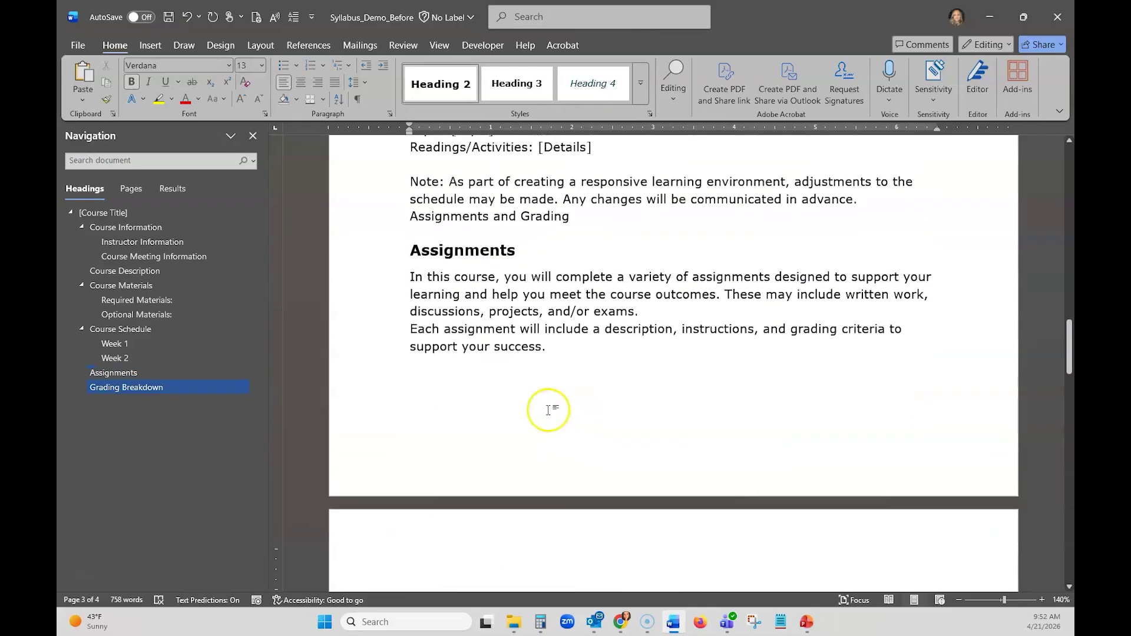
pyautogui.scroll(15, 510, 403)
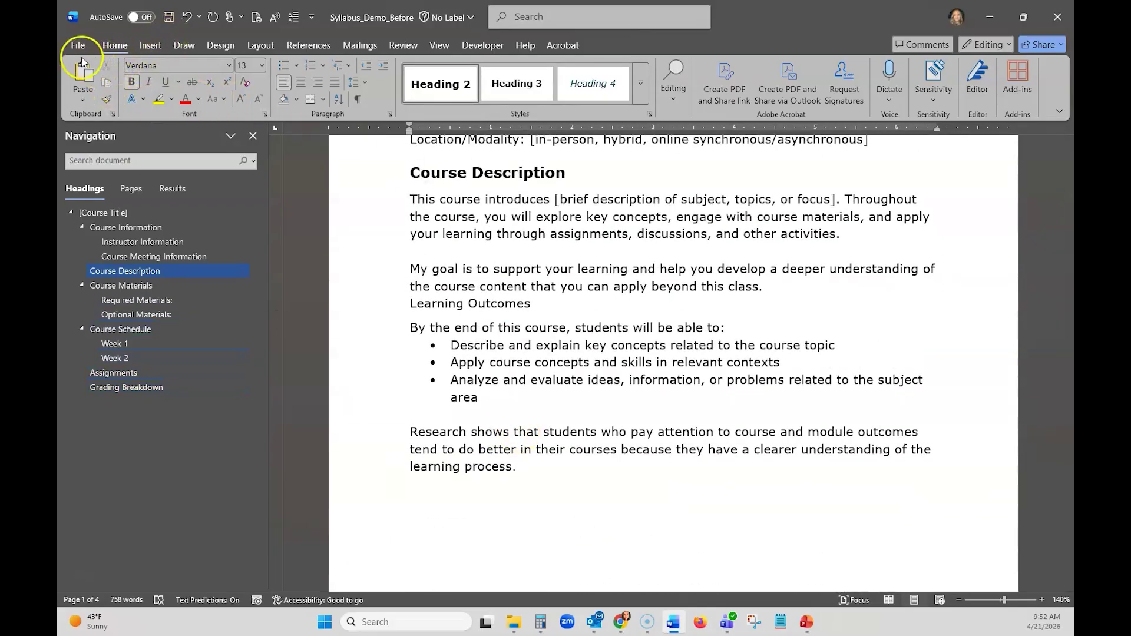
pyautogui.click(1049, 24)
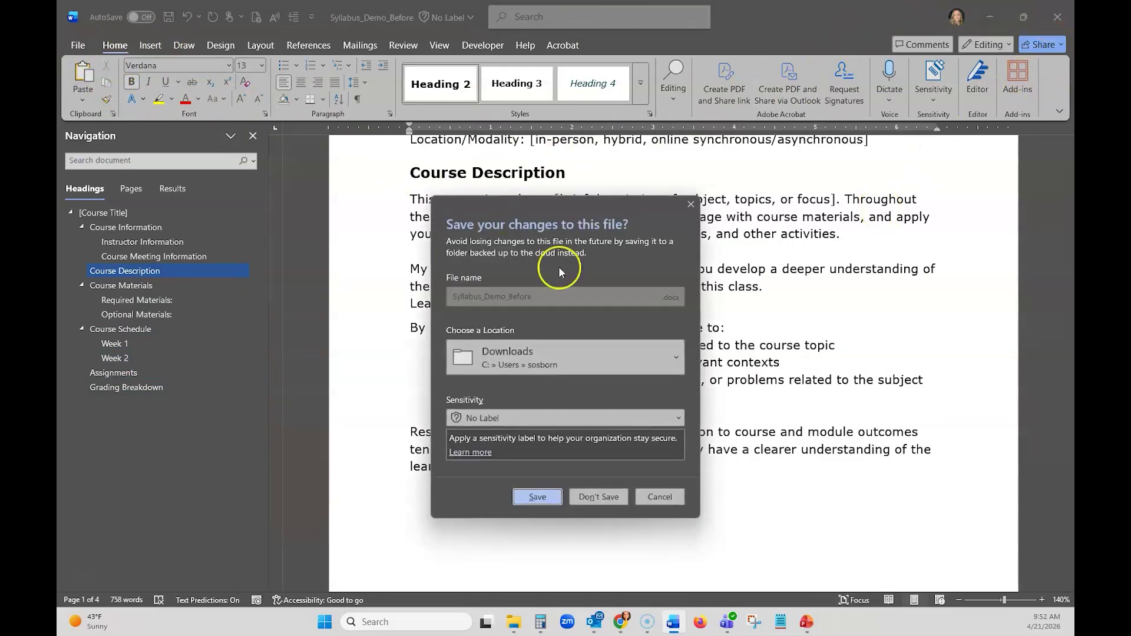
pyautogui.click(598, 497)
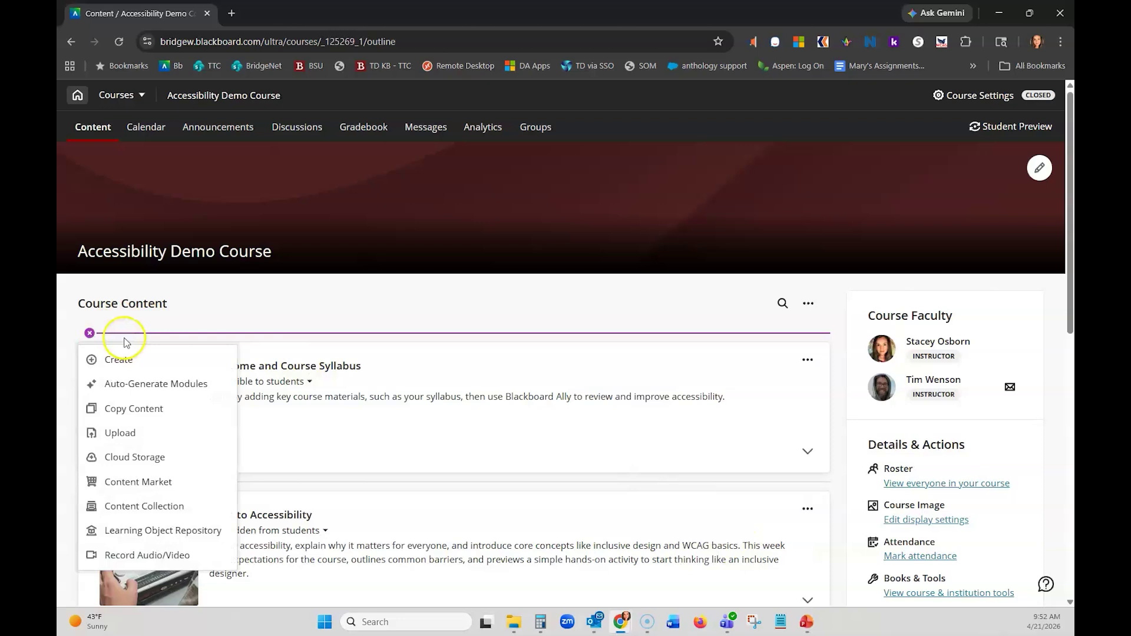
# Upload the Syllabus_Demo_Before file from Downloads to the start of Course Content, keeping the default file options
pyautogui.click(120, 434)
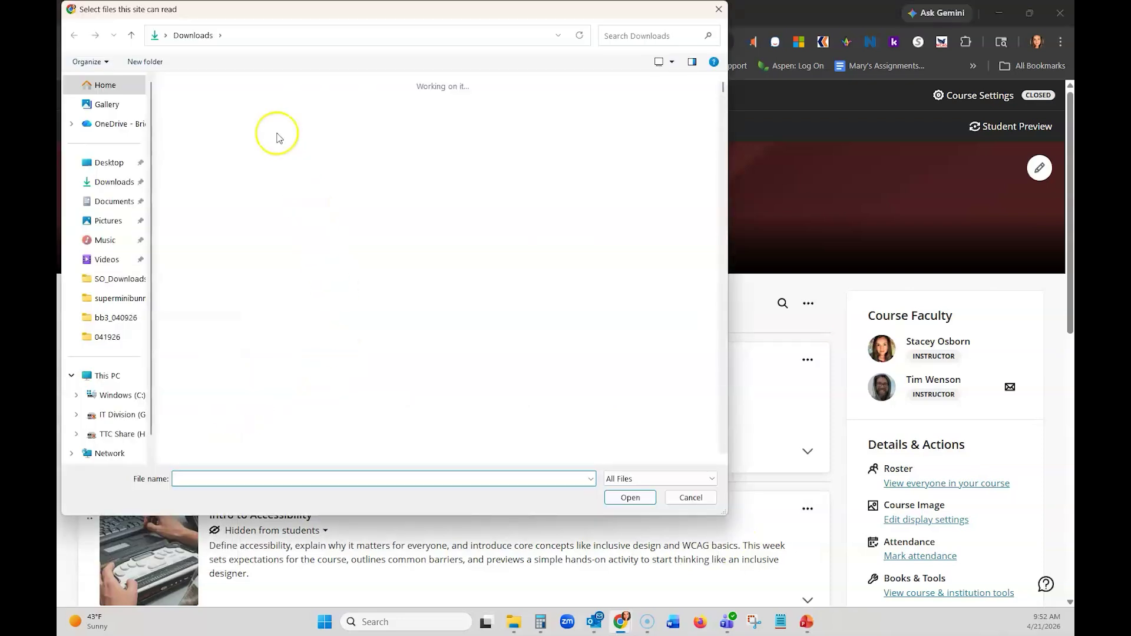
pyautogui.scroll(-3, 365, 309)
pyautogui.scroll(3, 368, 300)
pyautogui.click(430, 195)
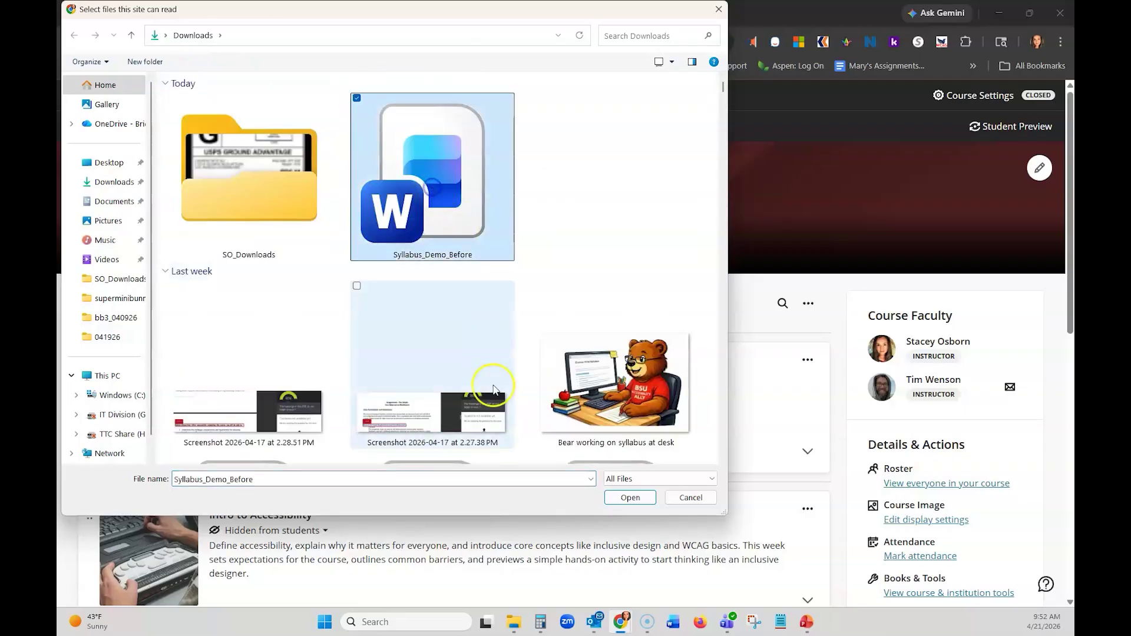
pyautogui.click(616, 499)
pyautogui.click(677, 460)
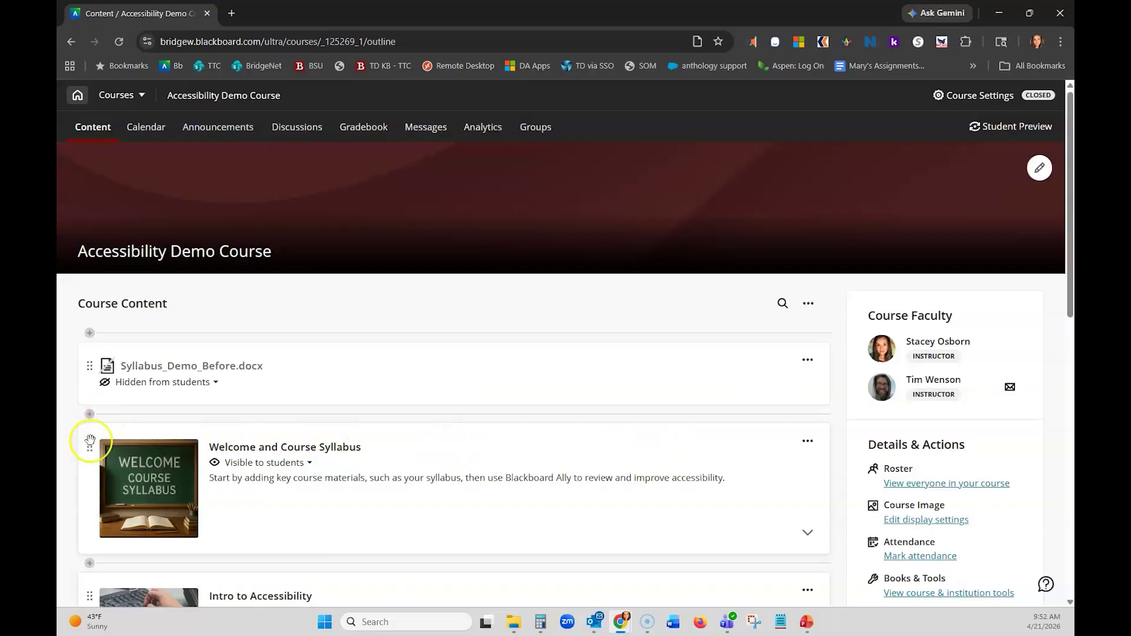
# Upload the Syllabus_Demo_After file directly below Syllabus_Demo_Before.docx in Course Content, keeping the default file options
pyautogui.click(89, 415)
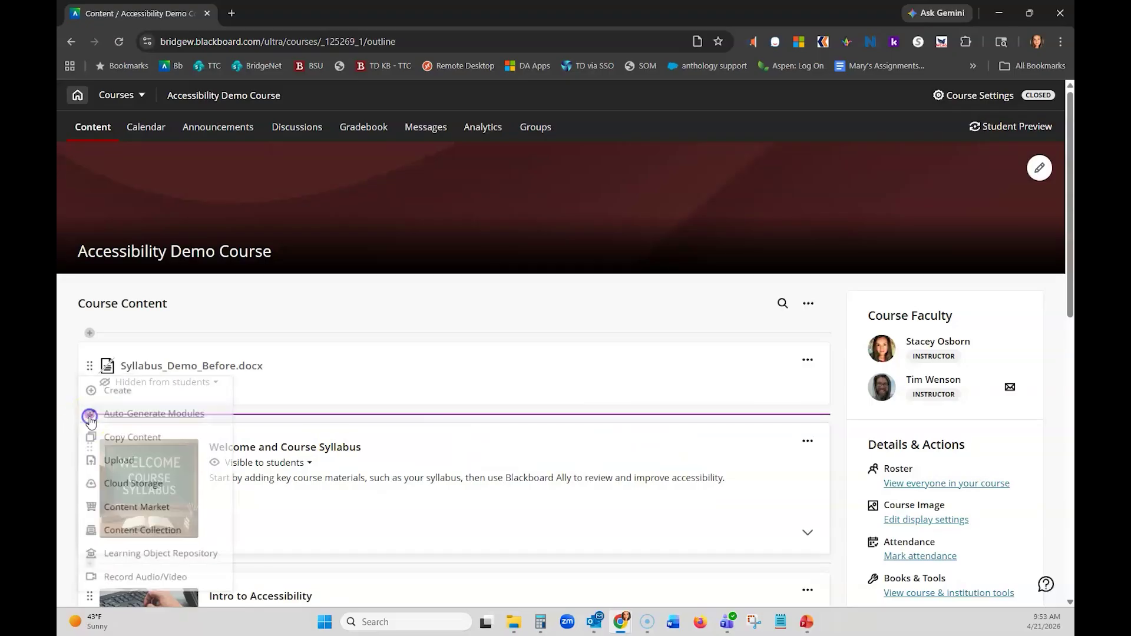
pyautogui.click(118, 457)
pyautogui.click(436, 170)
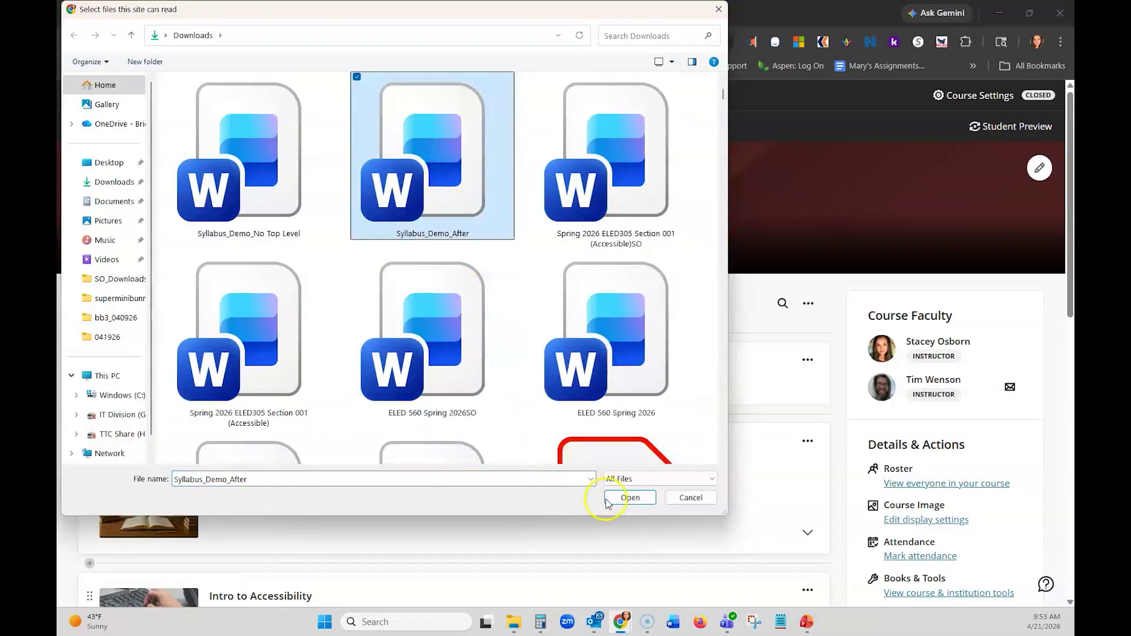
pyautogui.click(626, 497)
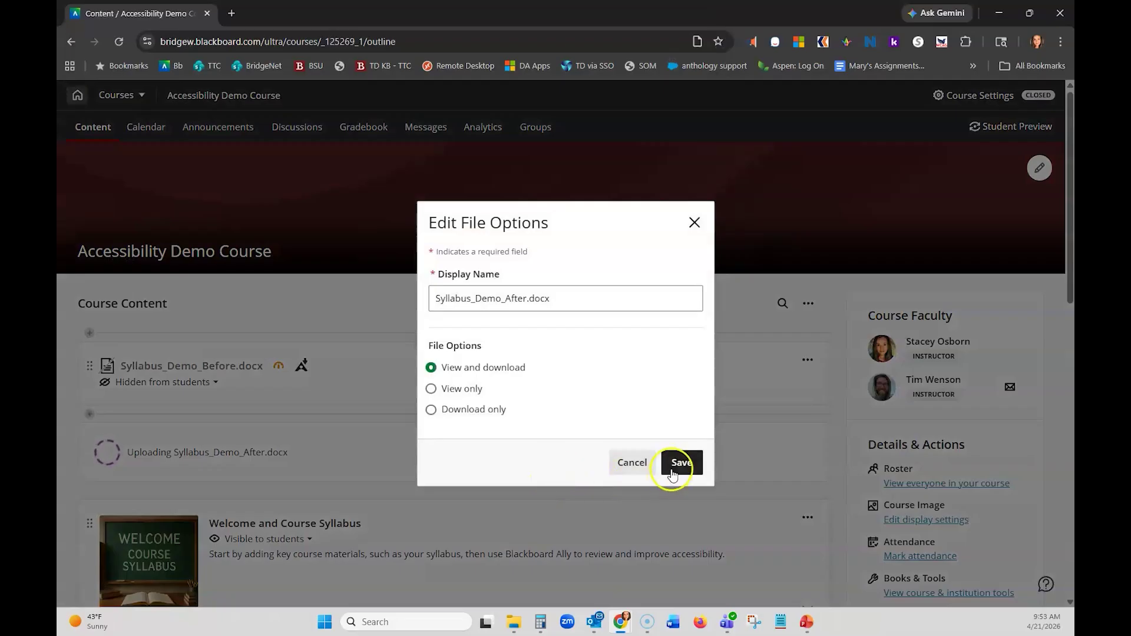
pyautogui.click(673, 471)
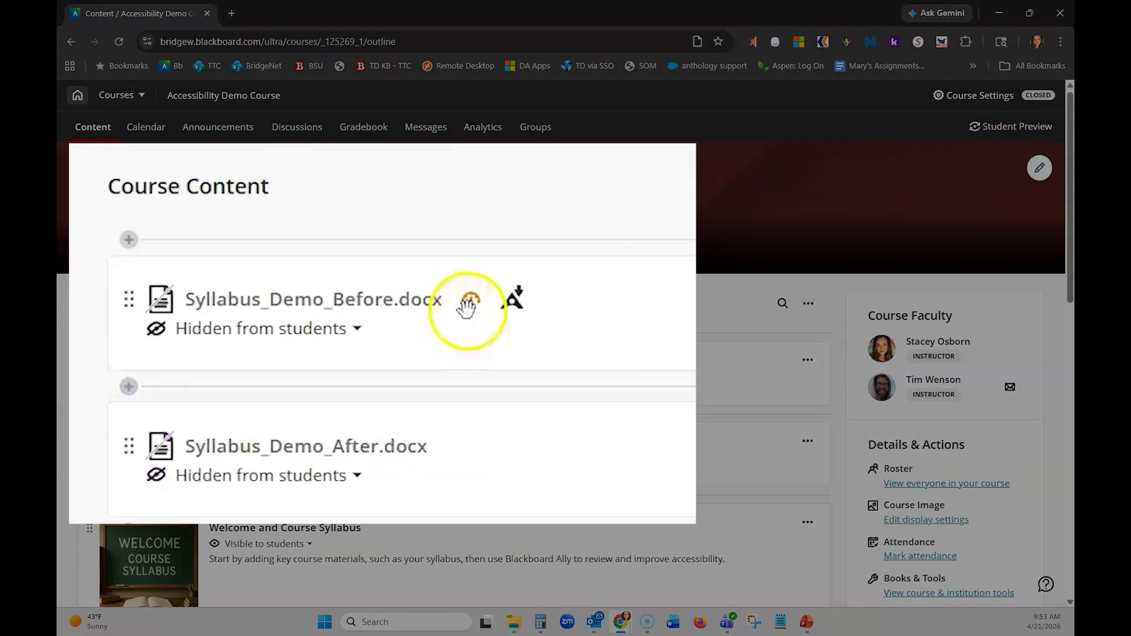
# Review the accessibility report for Syllabus_Demo_Before.docx and its instructions for adding headings in Word for Microsoft Office 2016
pyautogui.moveTo(470, 303)
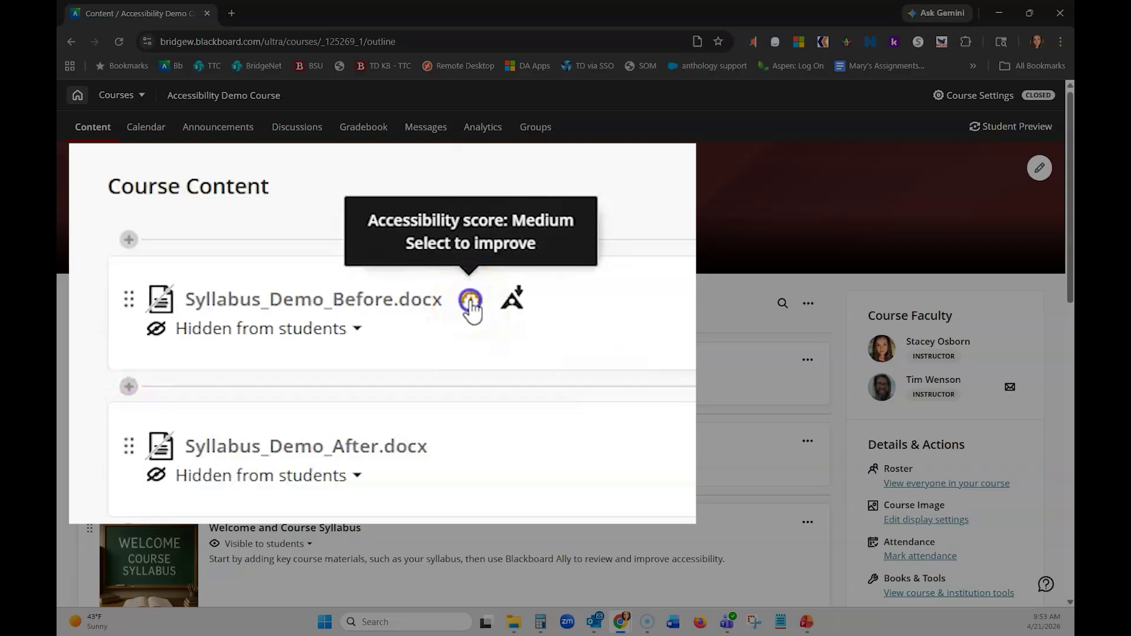
pyautogui.click(470, 301)
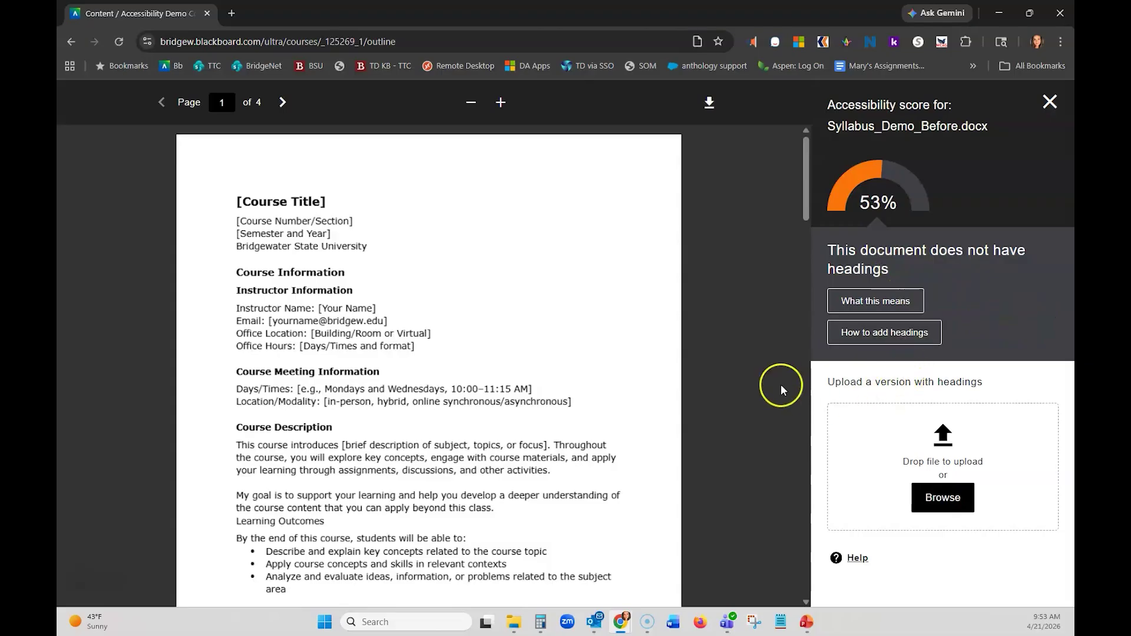
pyautogui.click(892, 333)
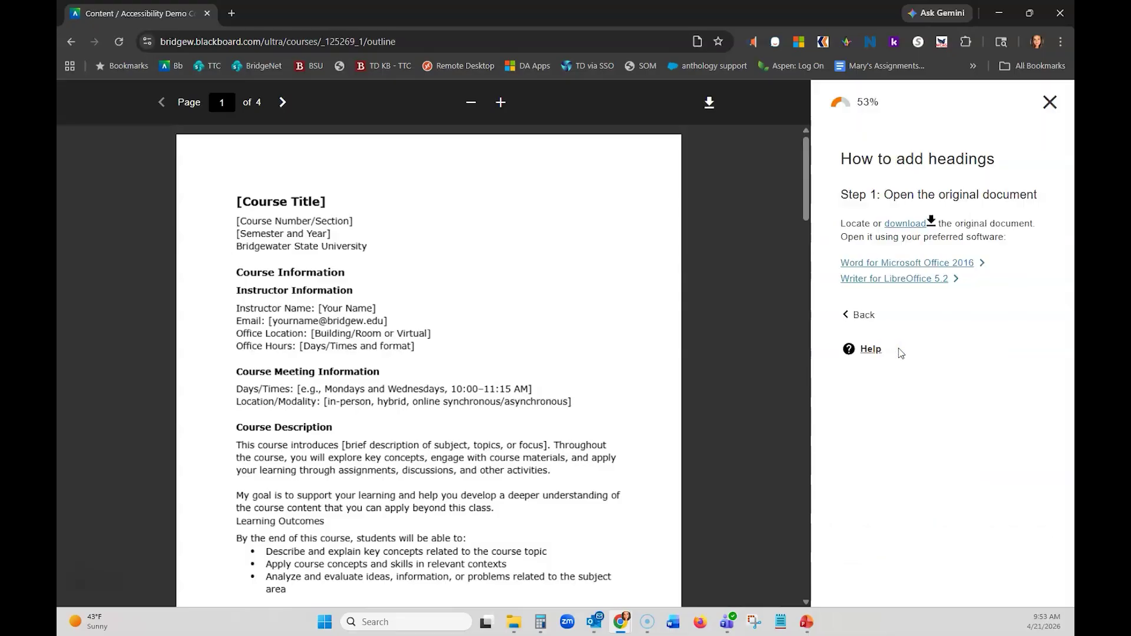
pyautogui.click(962, 264)
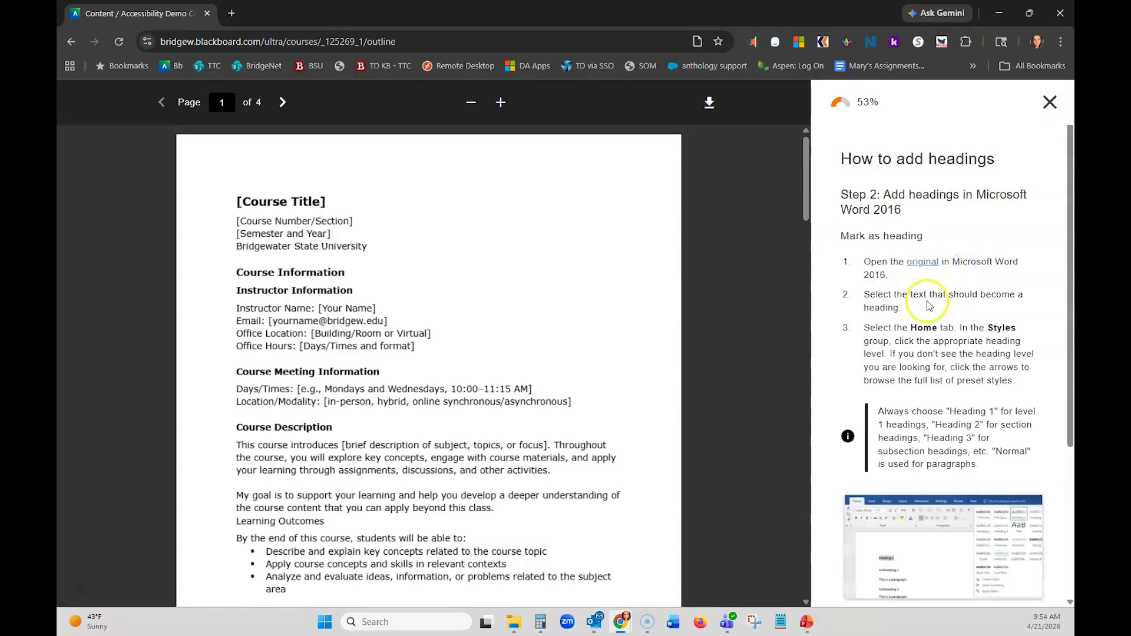
pyautogui.scroll(-4, 862, 307)
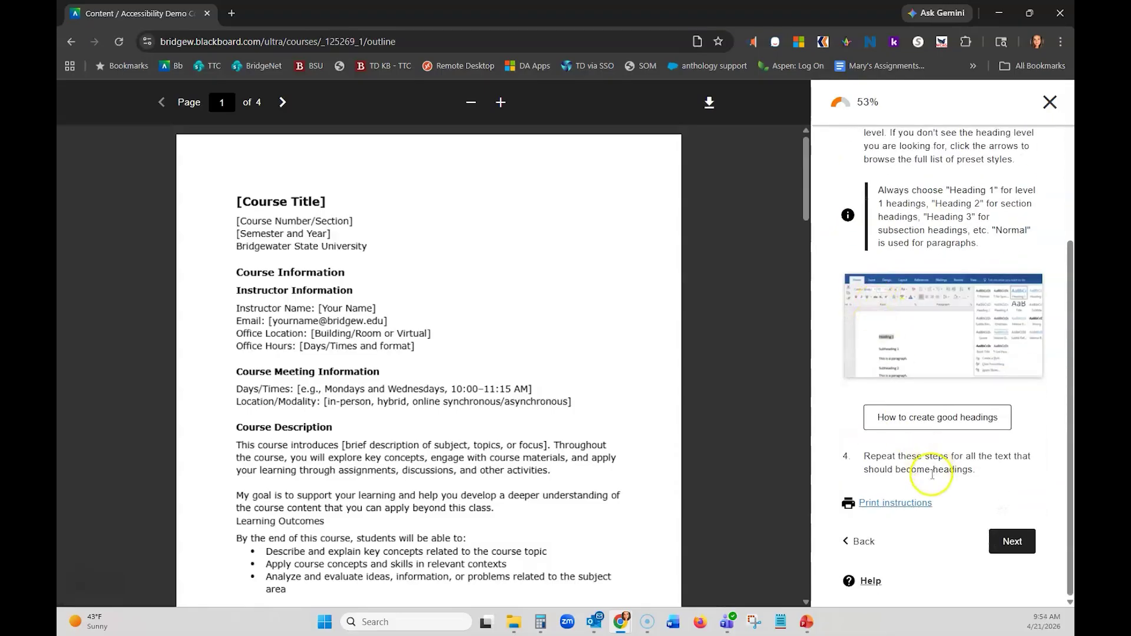
pyautogui.click(741, 128)
pyautogui.click(1048, 102)
# Check the accessibility score report for Syllabus_Demo_After.docx and return to the course content
pyautogui.moveTo(271, 448)
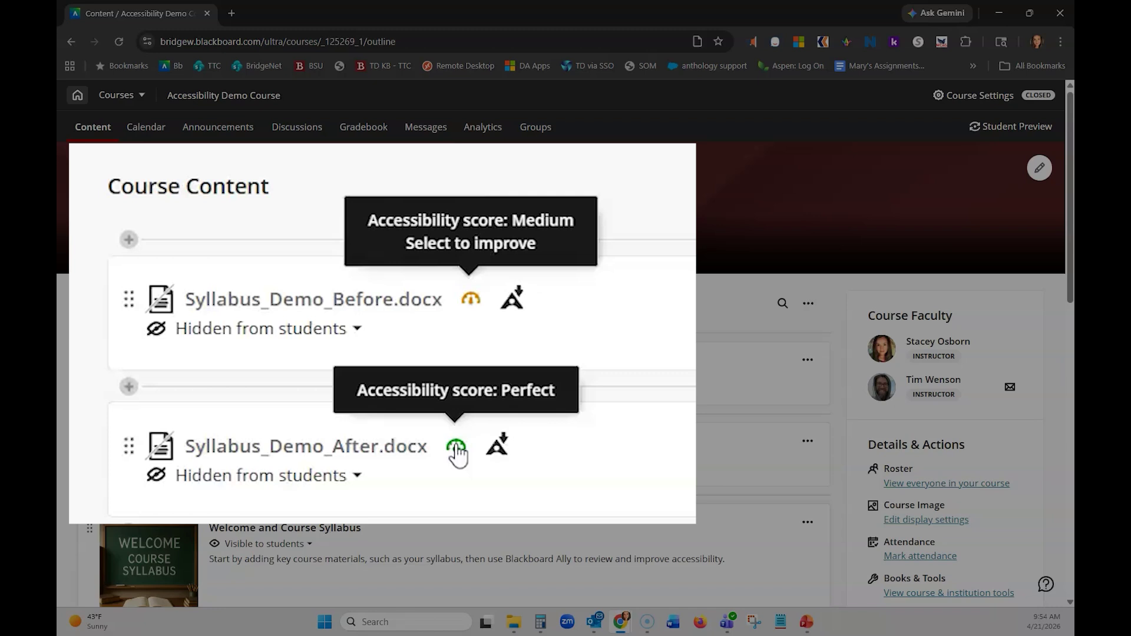
pyautogui.click(455, 448)
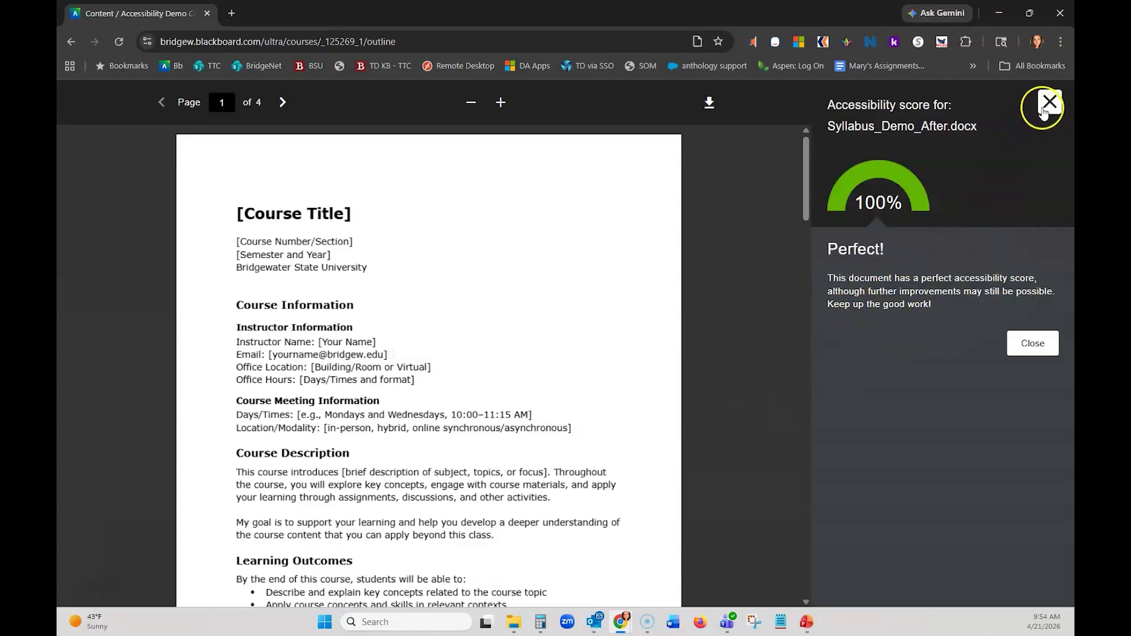
pyautogui.click(1049, 102)
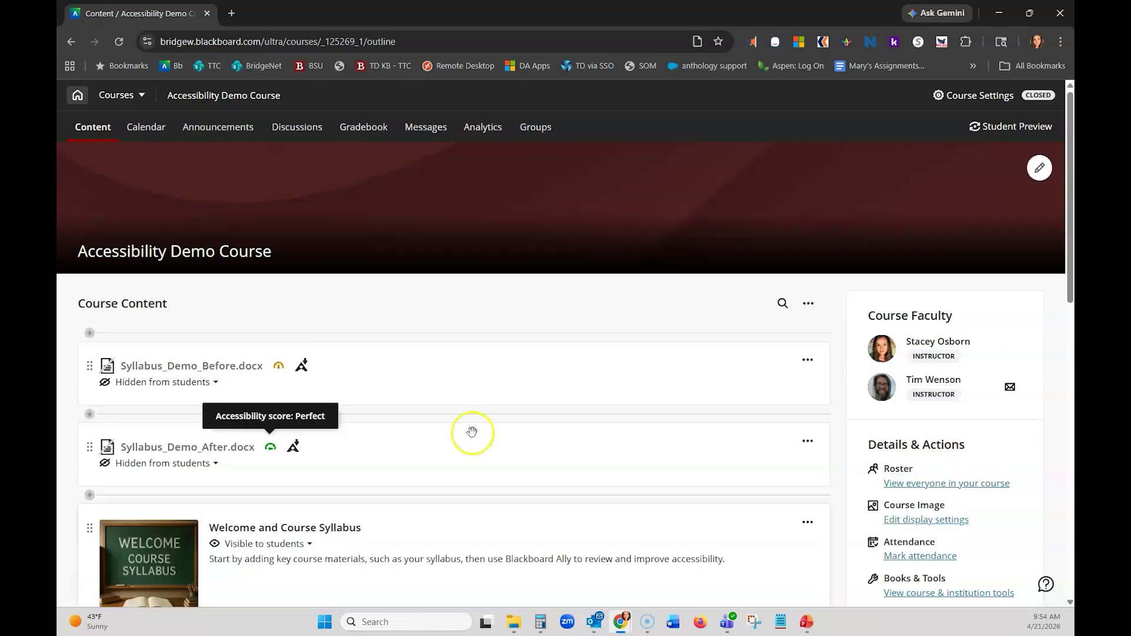
# Create a new document at the start of Course Content and add a Content block to it
pyautogui.click(90, 333)
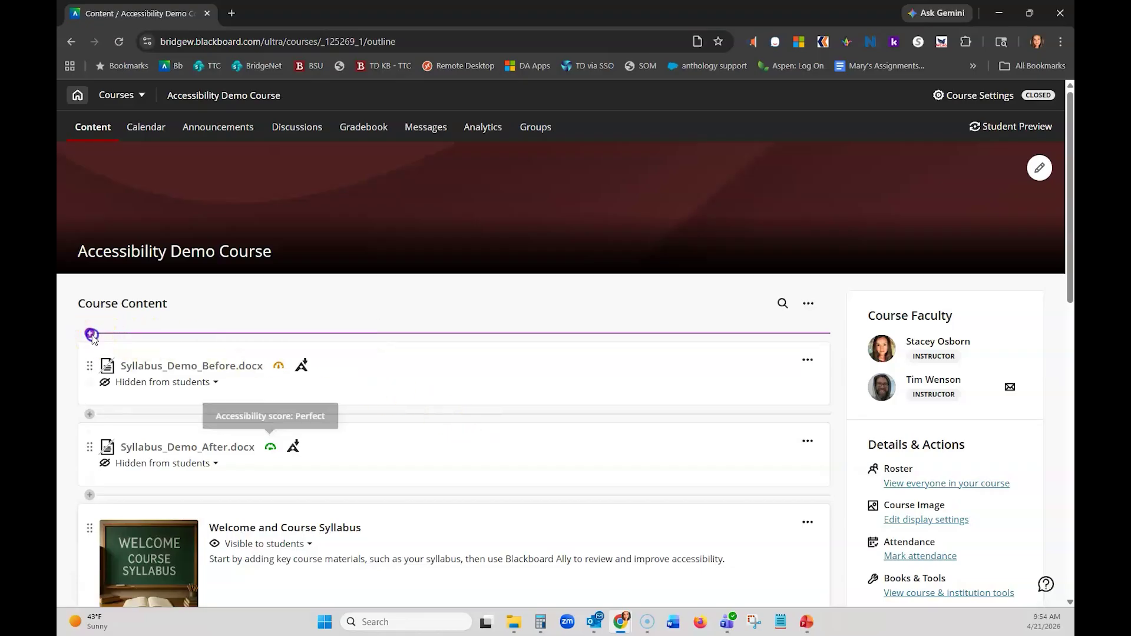
pyautogui.click(121, 360)
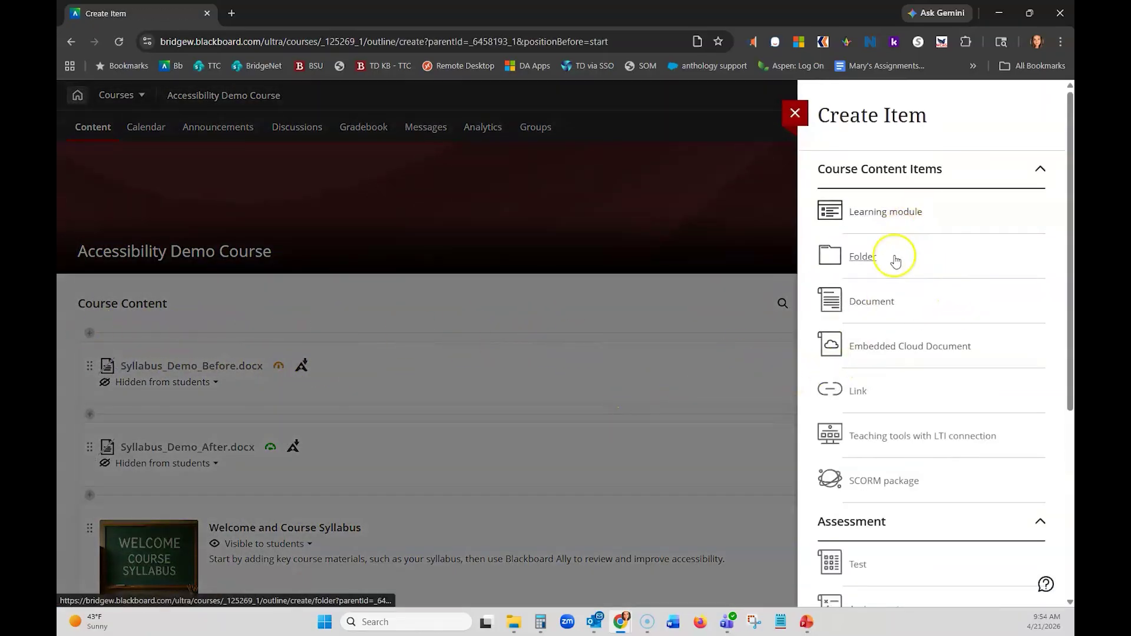
pyautogui.click(870, 303)
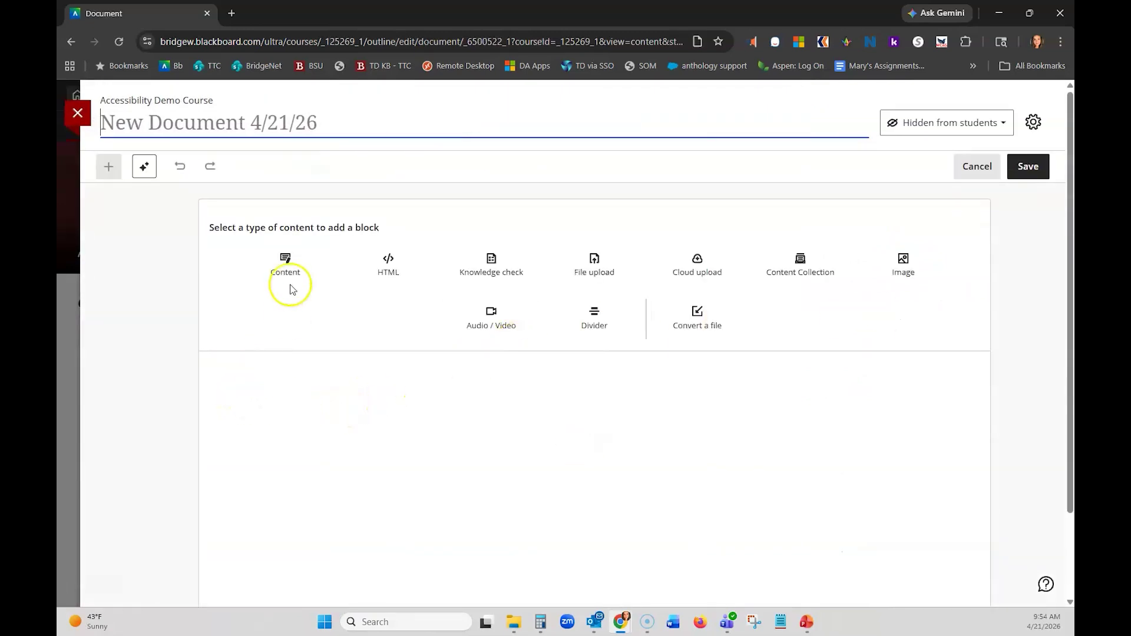
pyautogui.click(285, 264)
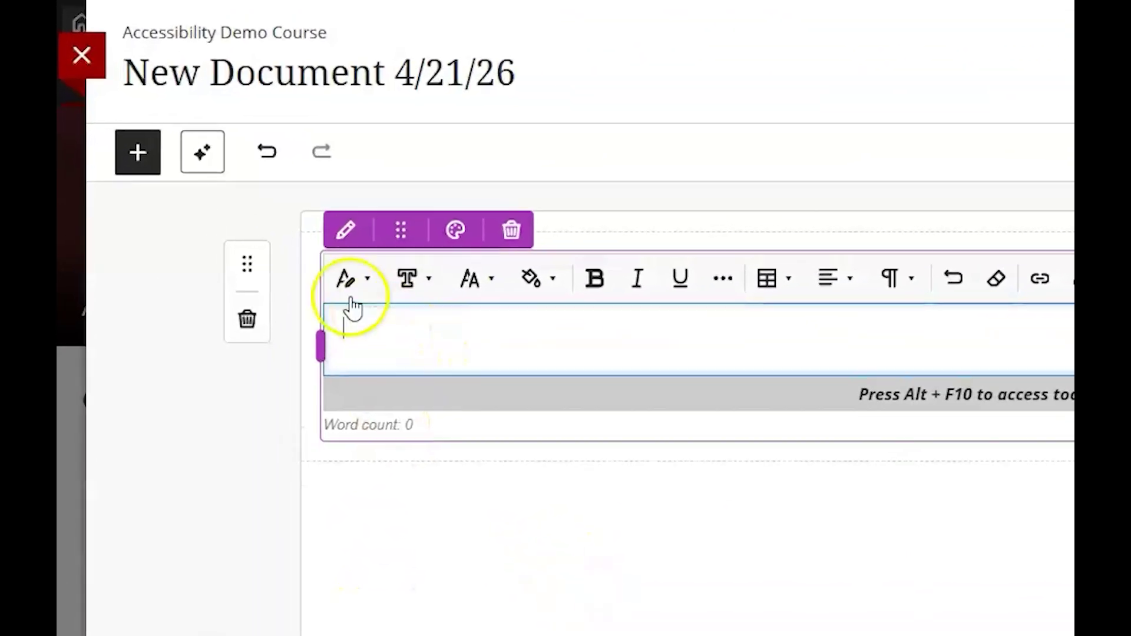
# Examine the text style choices available in the content block's editor without applying one
pyautogui.click(368, 282)
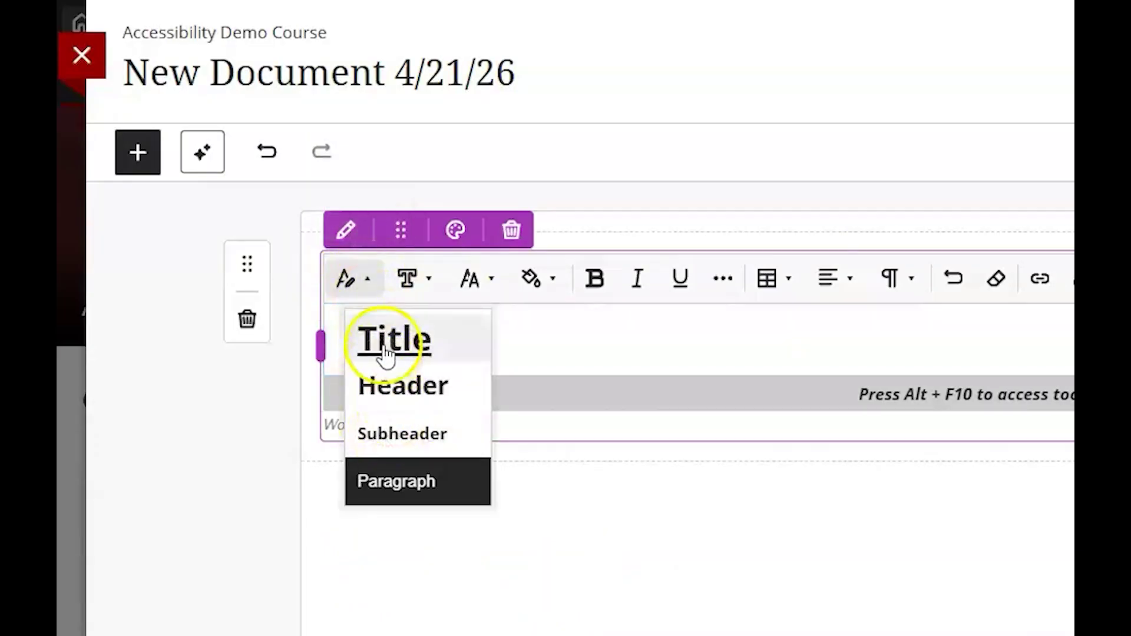
pyautogui.click(595, 343)
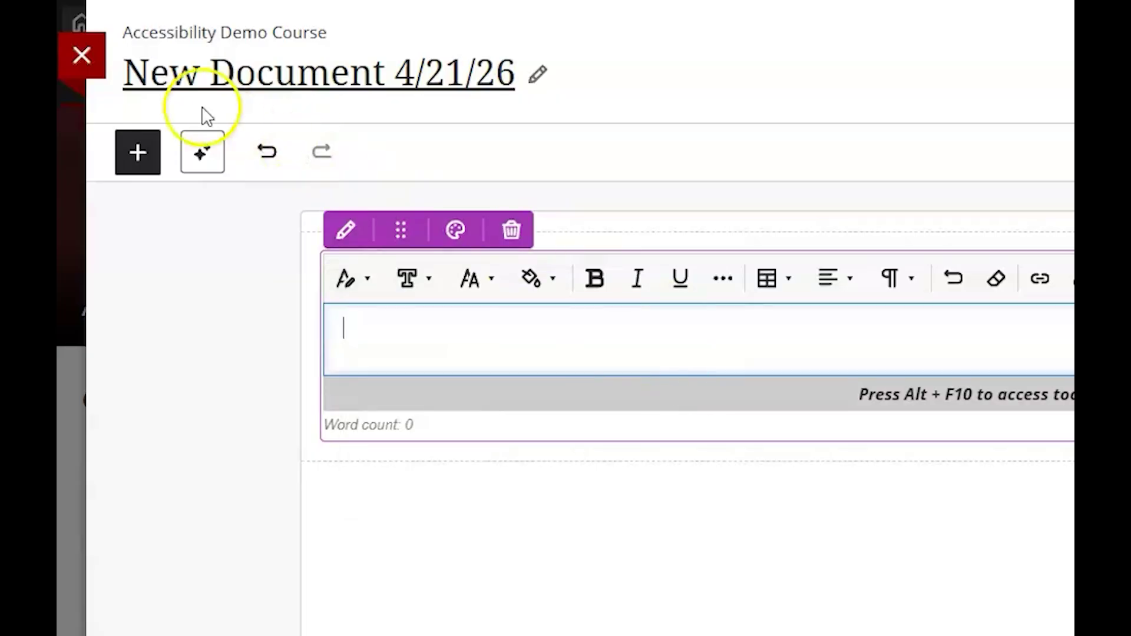